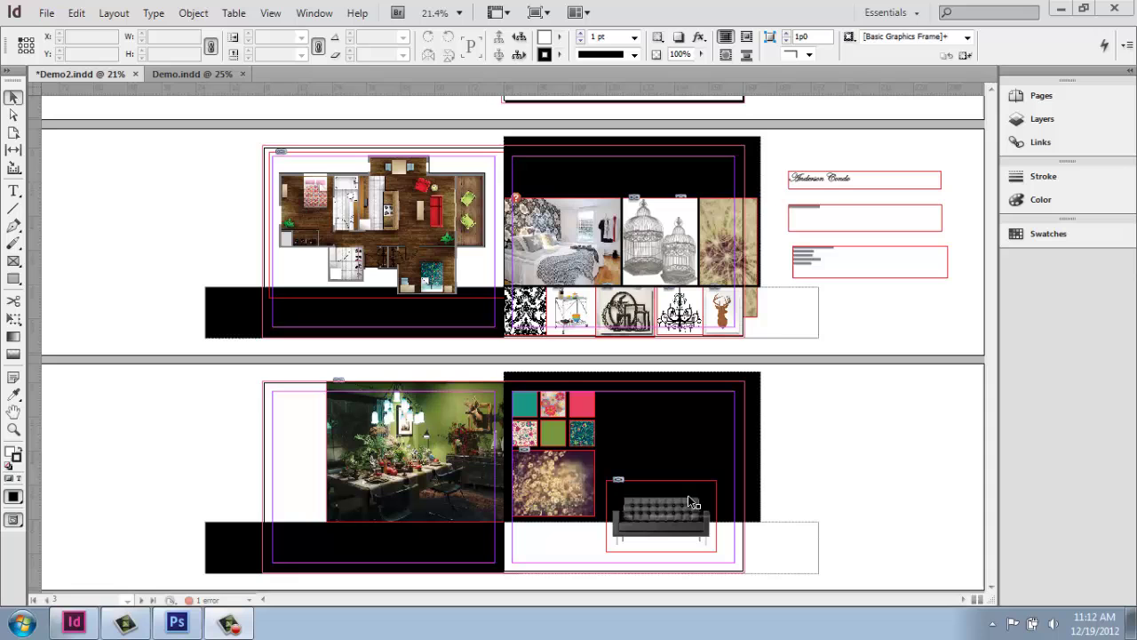
Zoom in on the sofa photo, out to four spreads, then back to the Anderson Condo spread
click(14, 429)
click(681, 545)
click(629, 294)
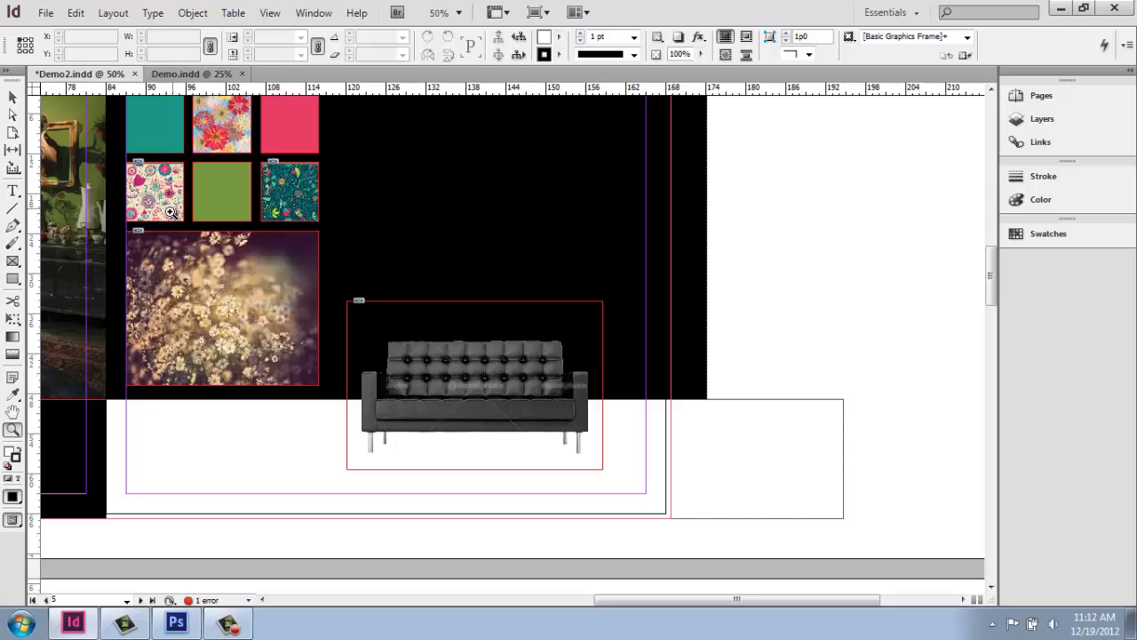
alt+click(251, 241)
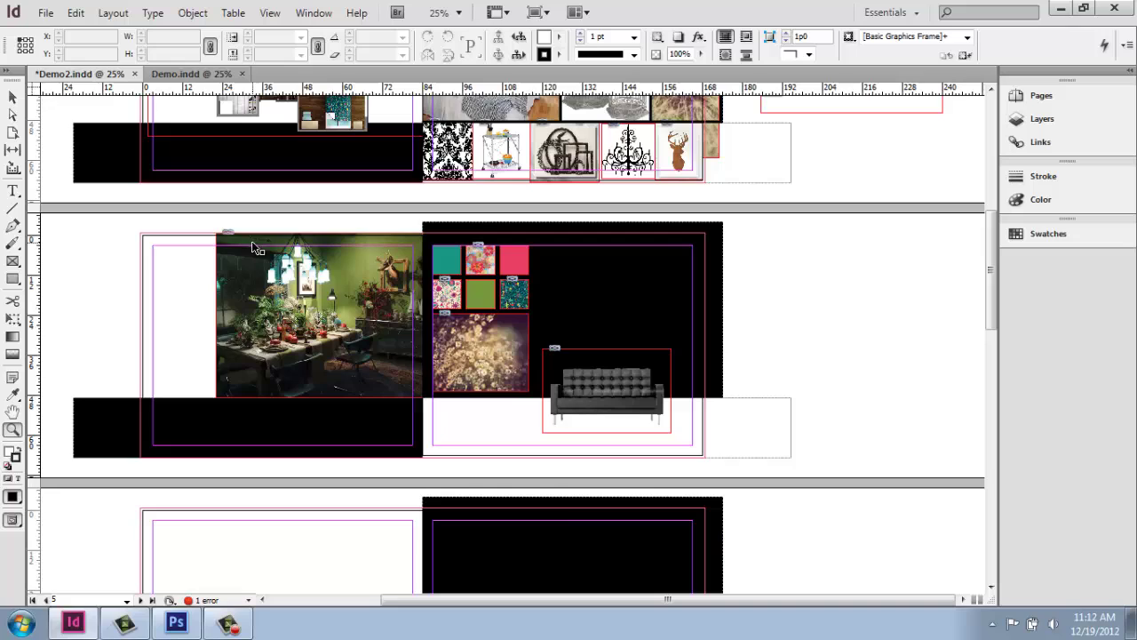
alt+click(253, 244)
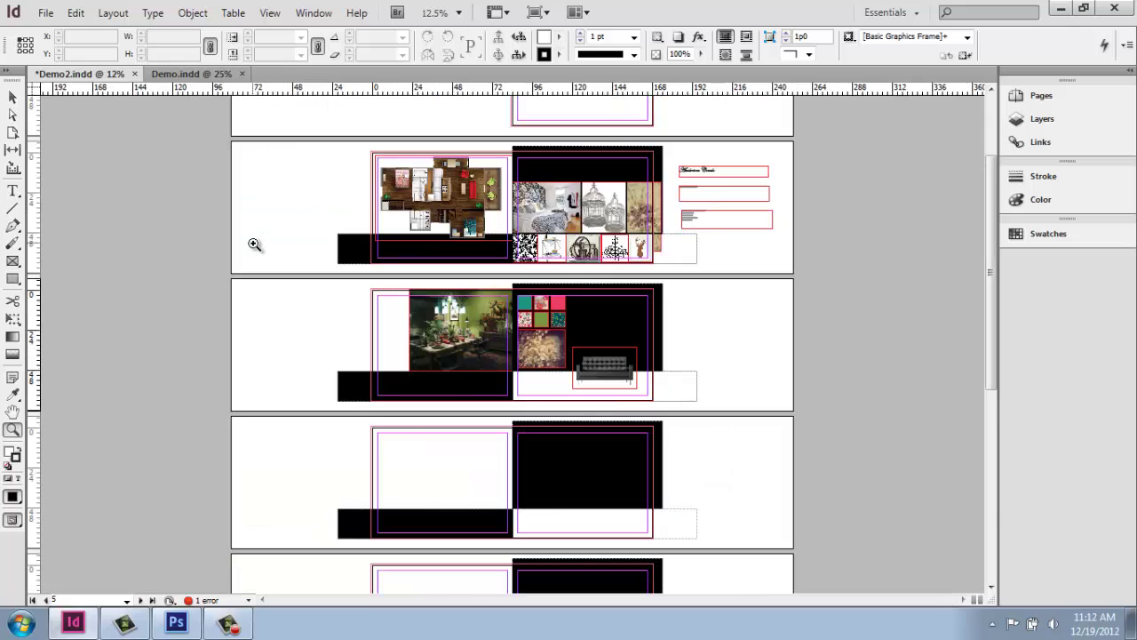
scroll(393, 330, up, 1)
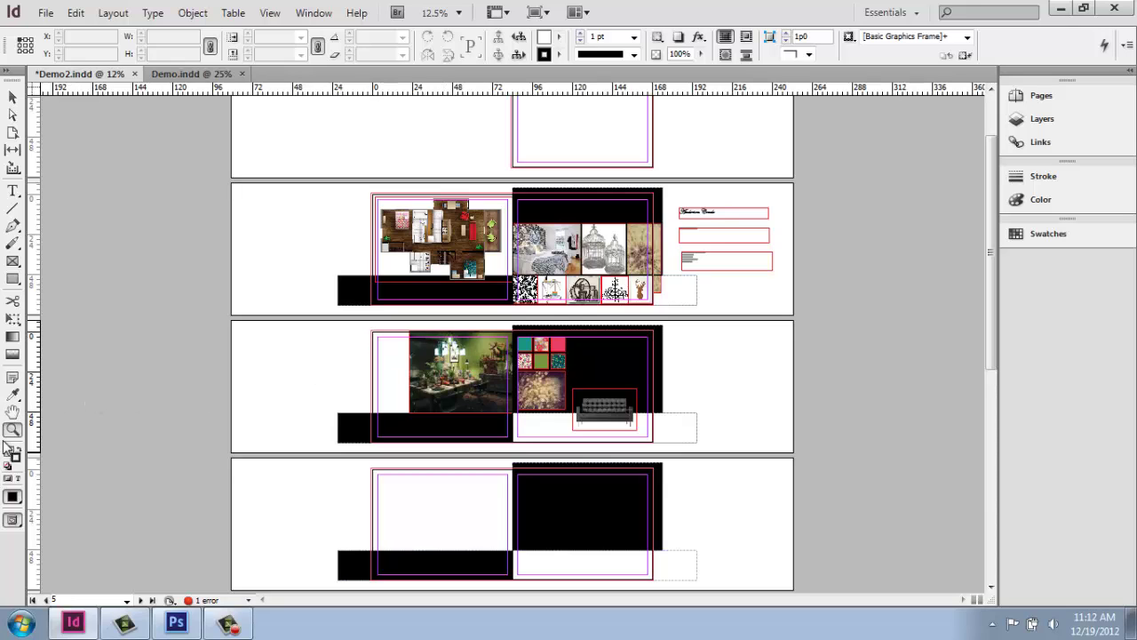
click(546, 276)
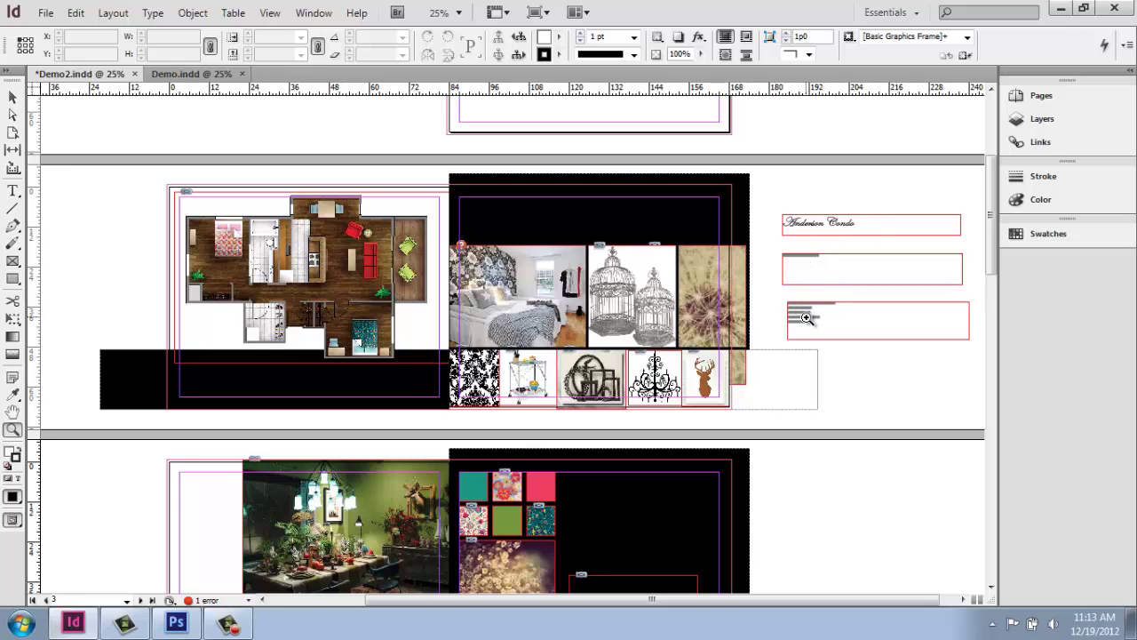
click(823, 315)
click(592, 315)
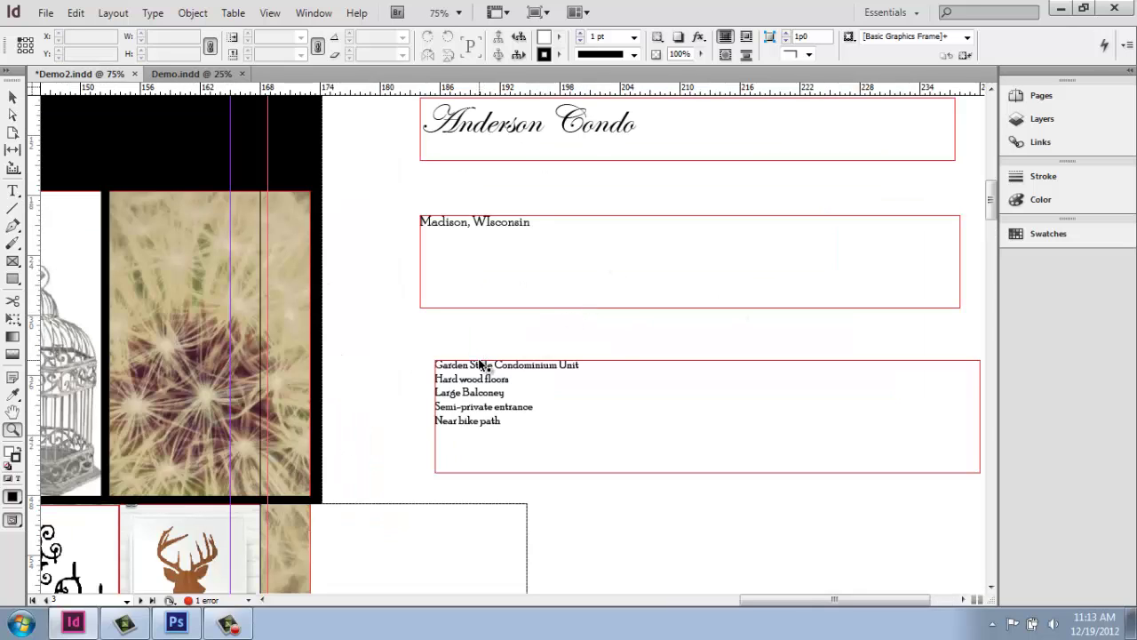
key(ctrl+minus)
key(ctrl+minus)
key(ctrl+minus)
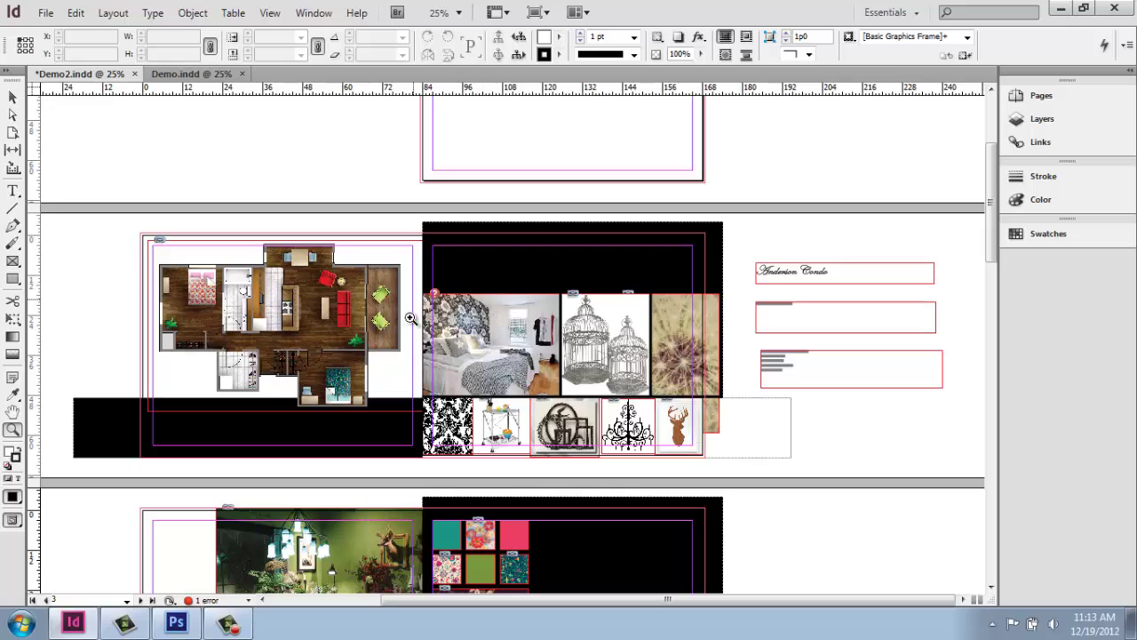
Change the Anderson Condo title to Bauhaus 93 at 60 pt, then deselect it
click(13, 191)
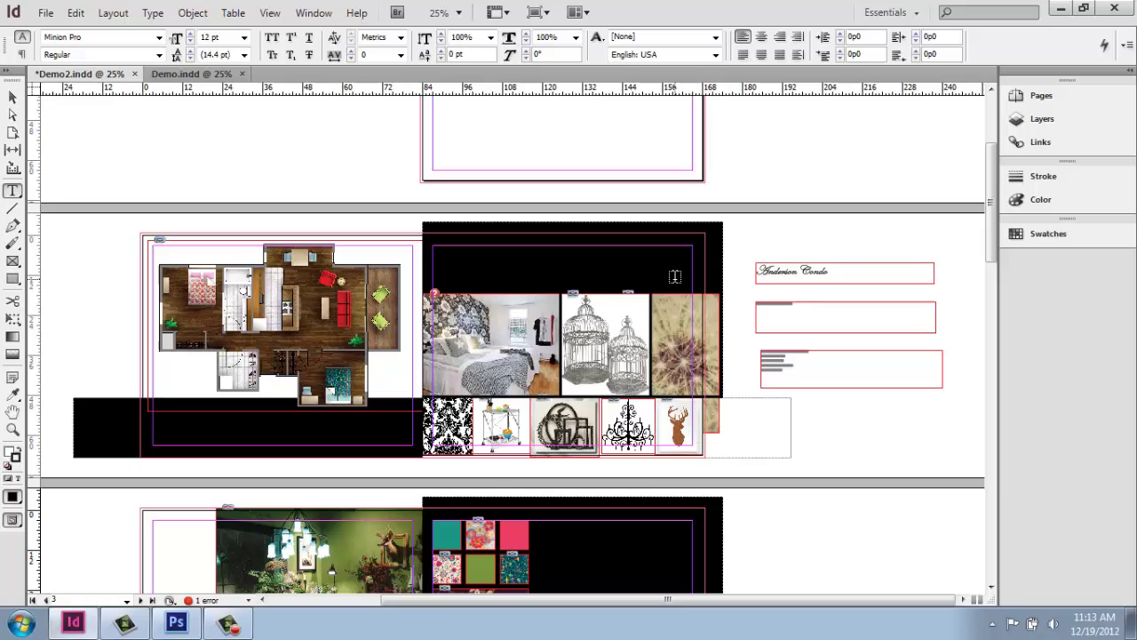
triple_click(840, 272)
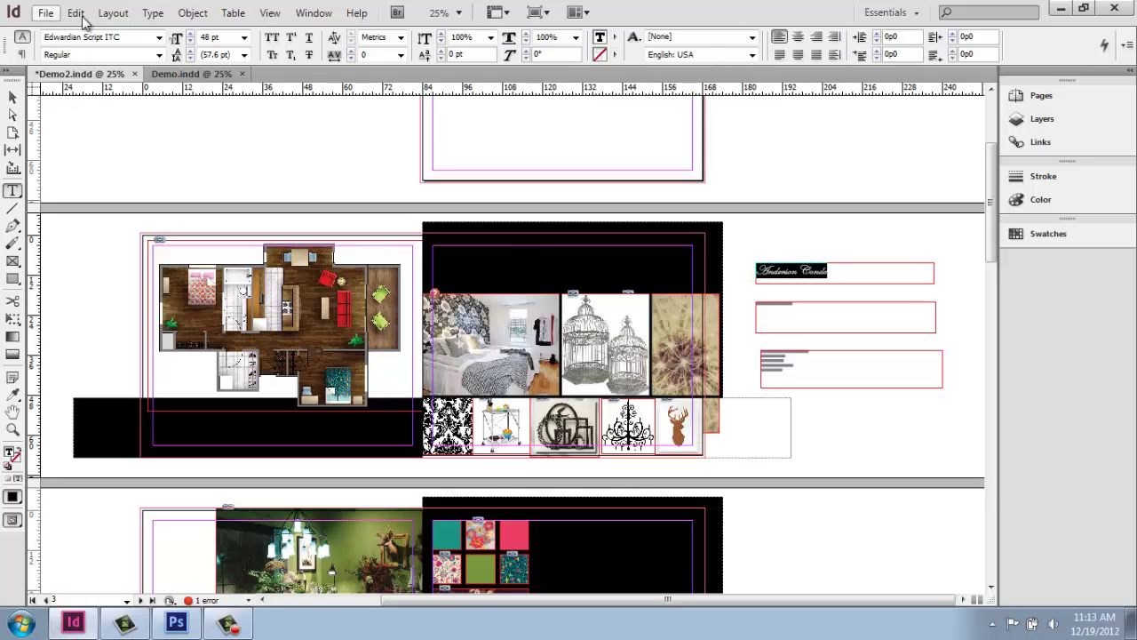
click(157, 38)
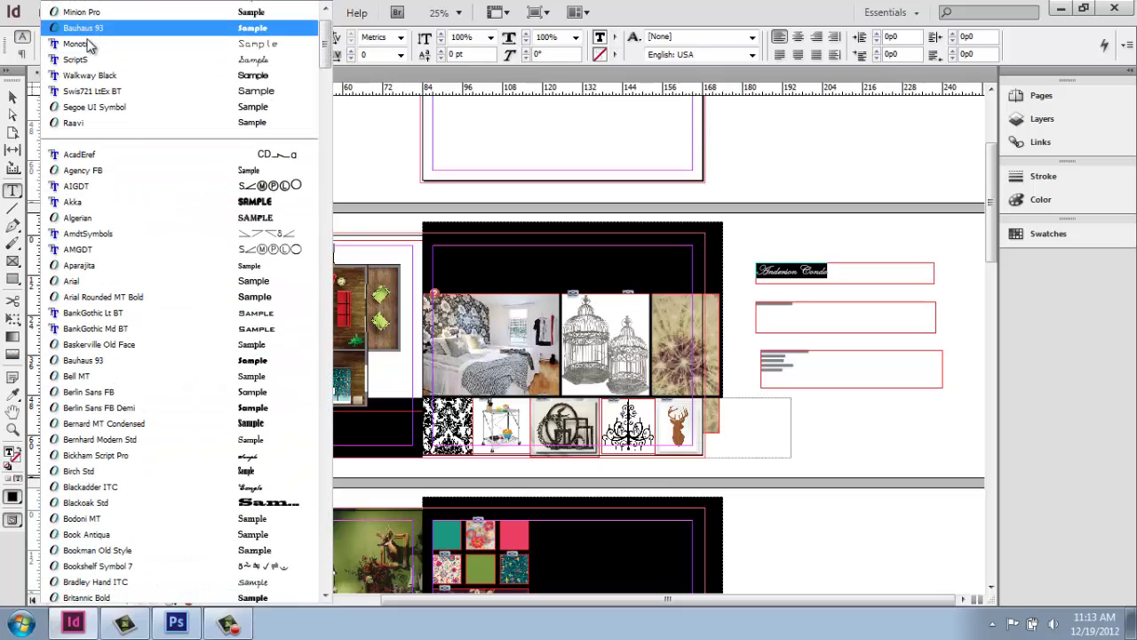
click(88, 39)
click(243, 37)
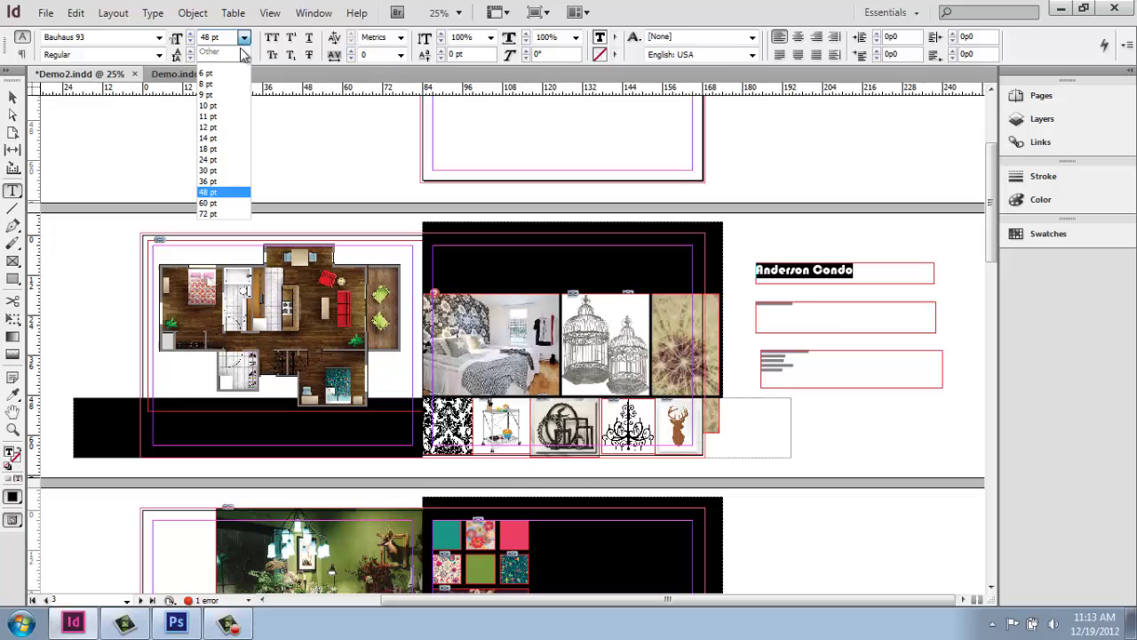
click(206, 201)
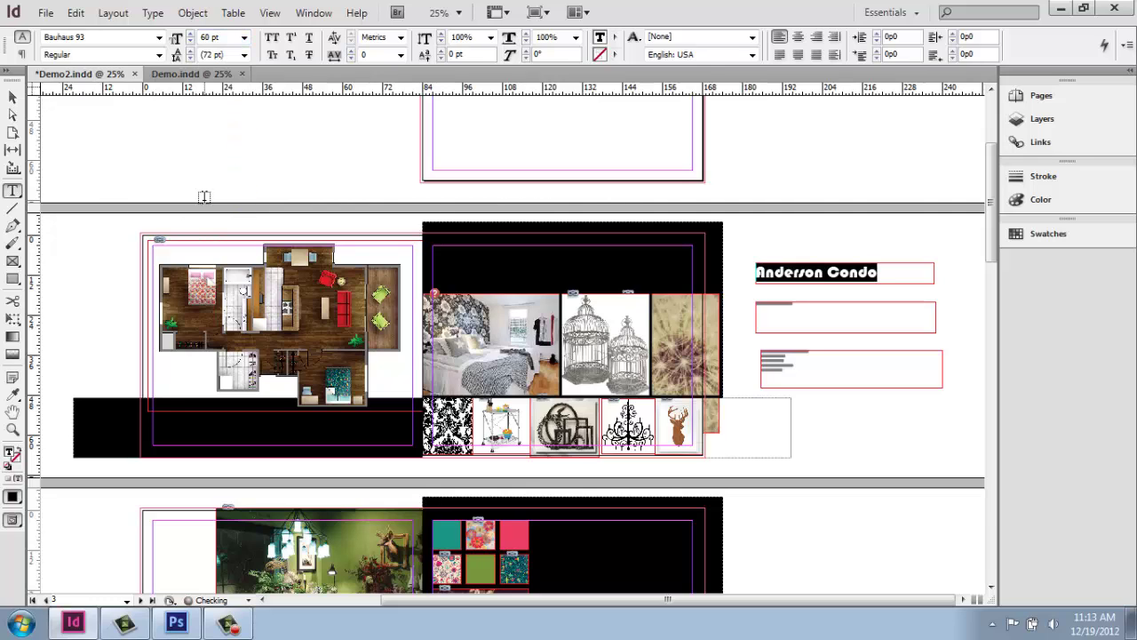
click(12, 96)
click(866, 249)
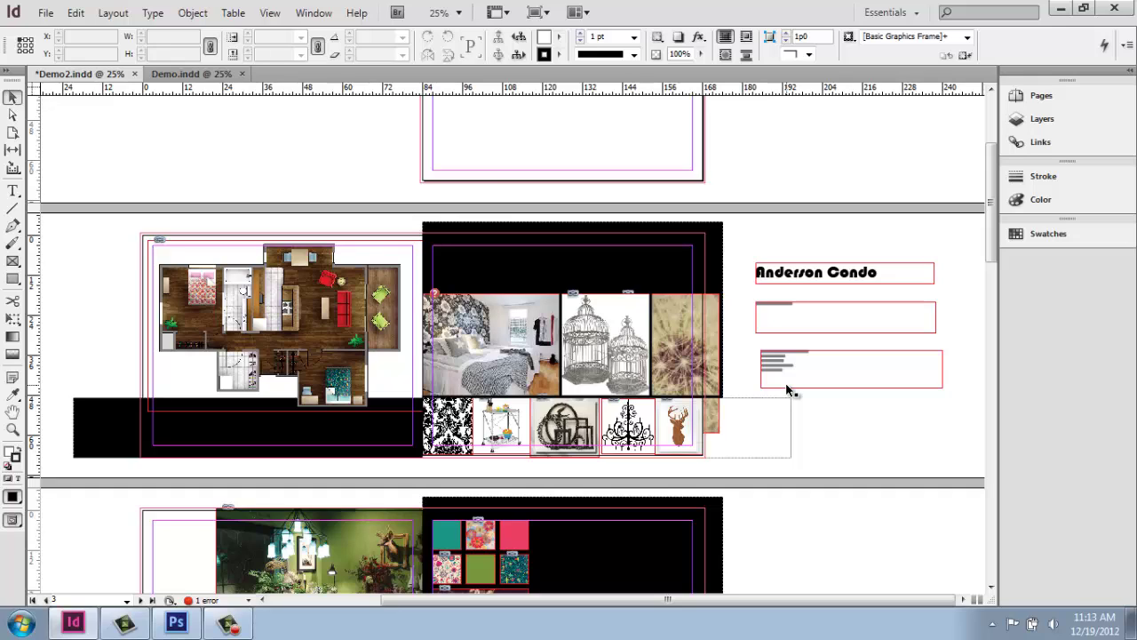
Show the Character Styles panel from Window > Styles, dock it, and create Character Style 1
click(316, 13)
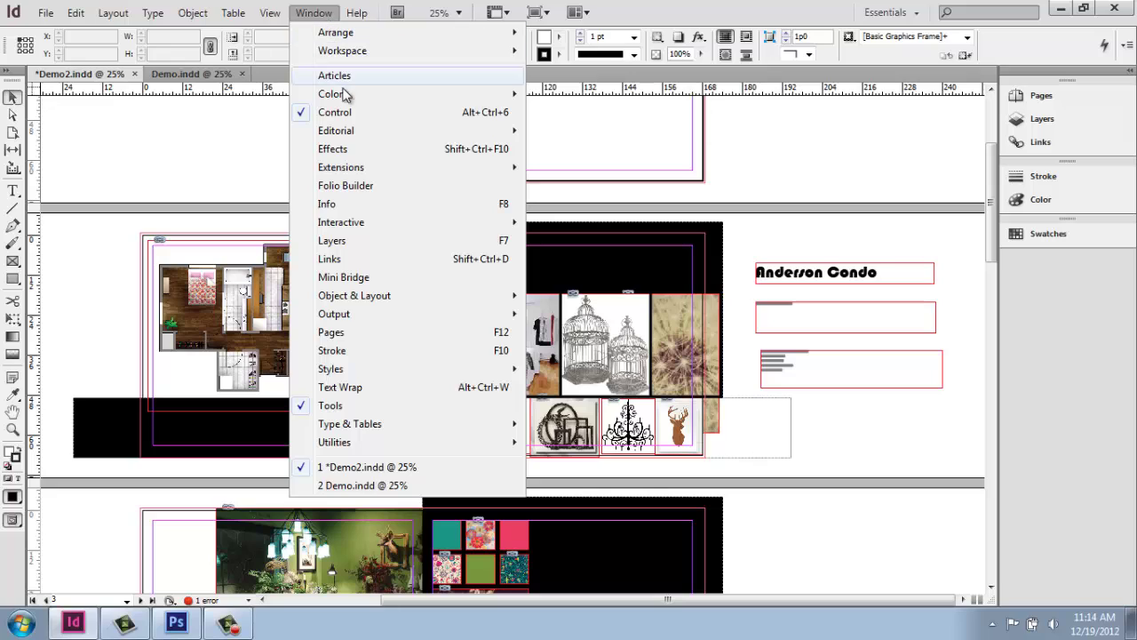
mouse_move(342, 373)
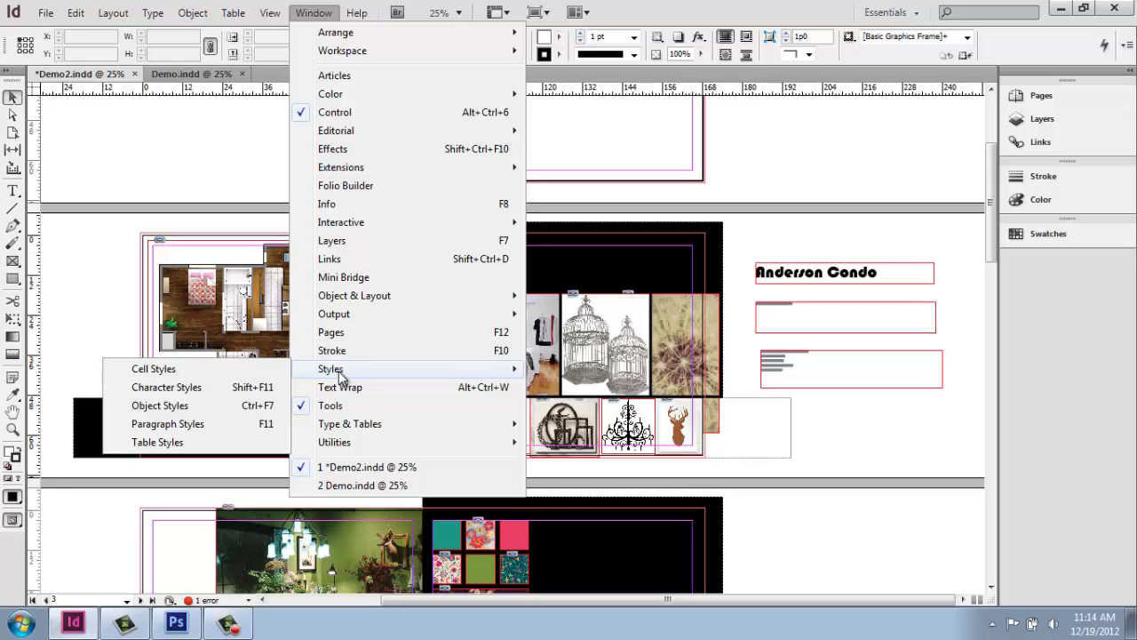
click(210, 394)
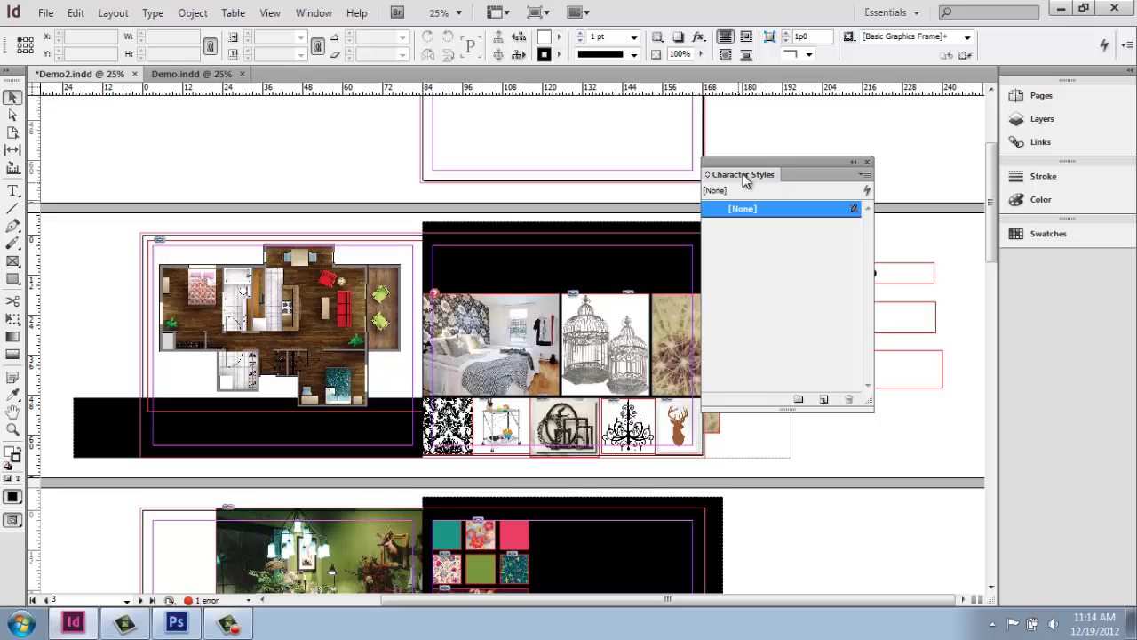
key(shift+F11)
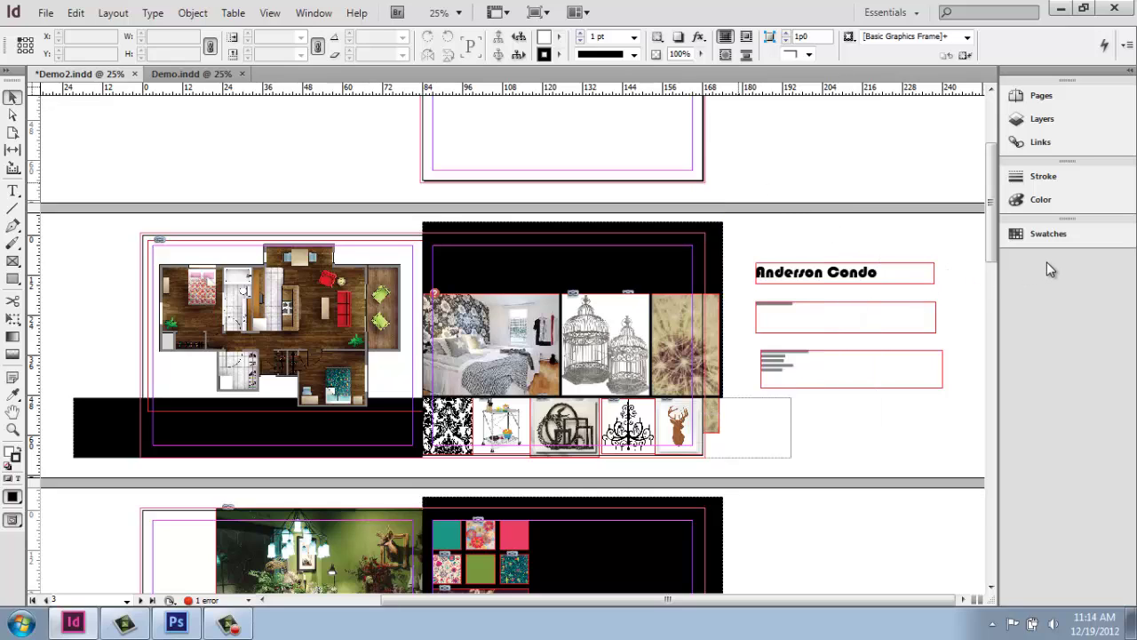
drag(1047, 269, 1070, 277)
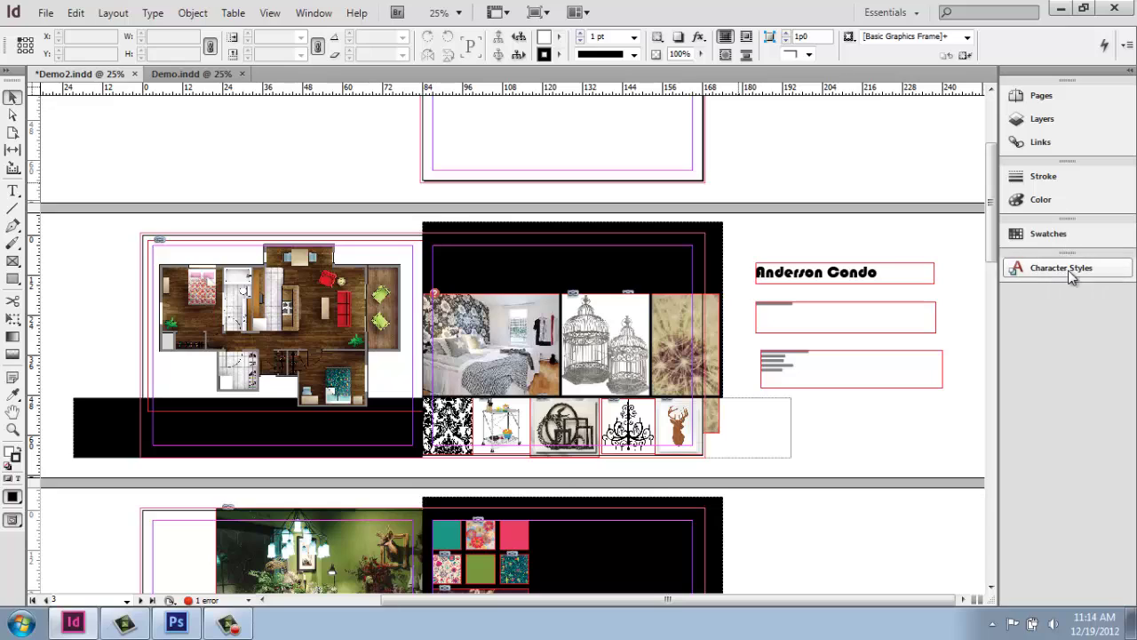
click(1052, 271)
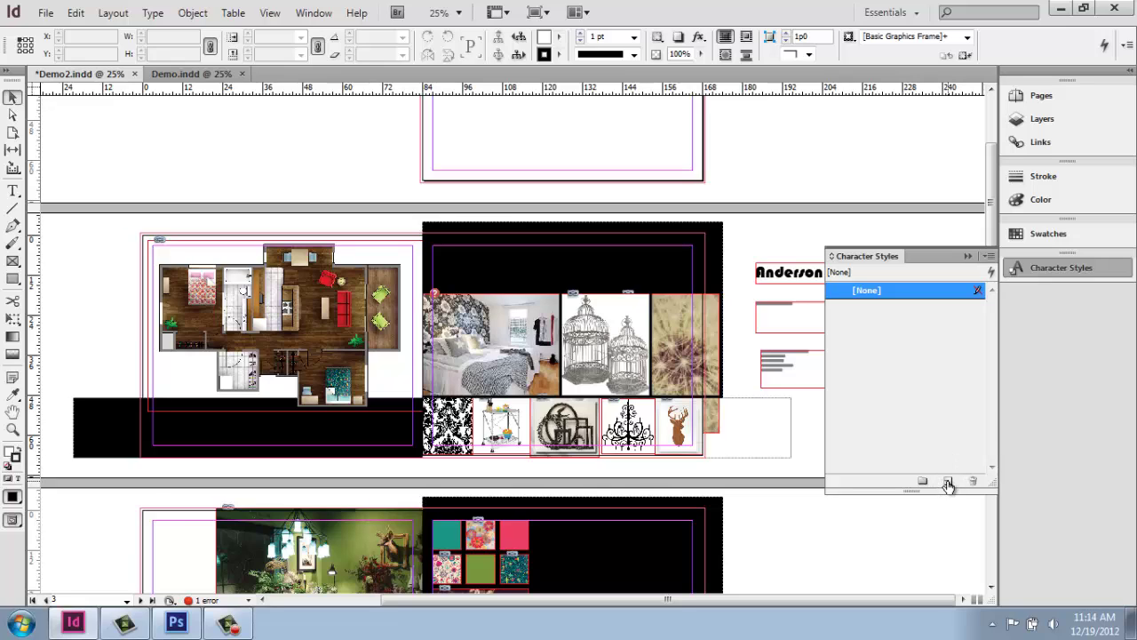
click(948, 482)
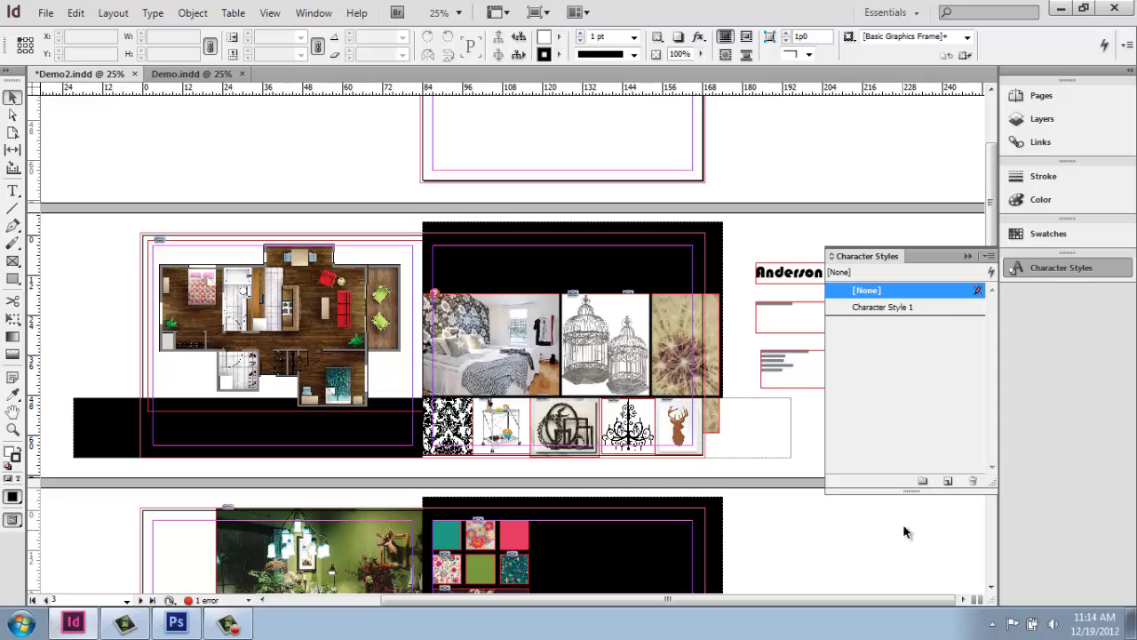
Open Character Style 1's options, keep Based On at [None], and show Basic Character Formats
click(905, 311)
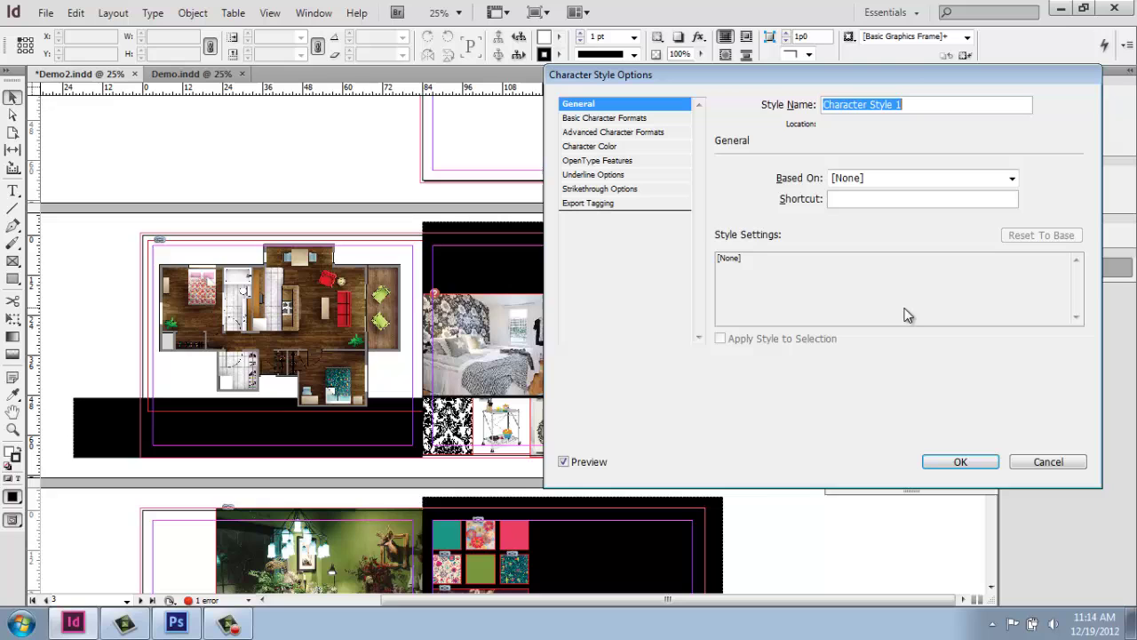
drag(907, 78, 592, 96)
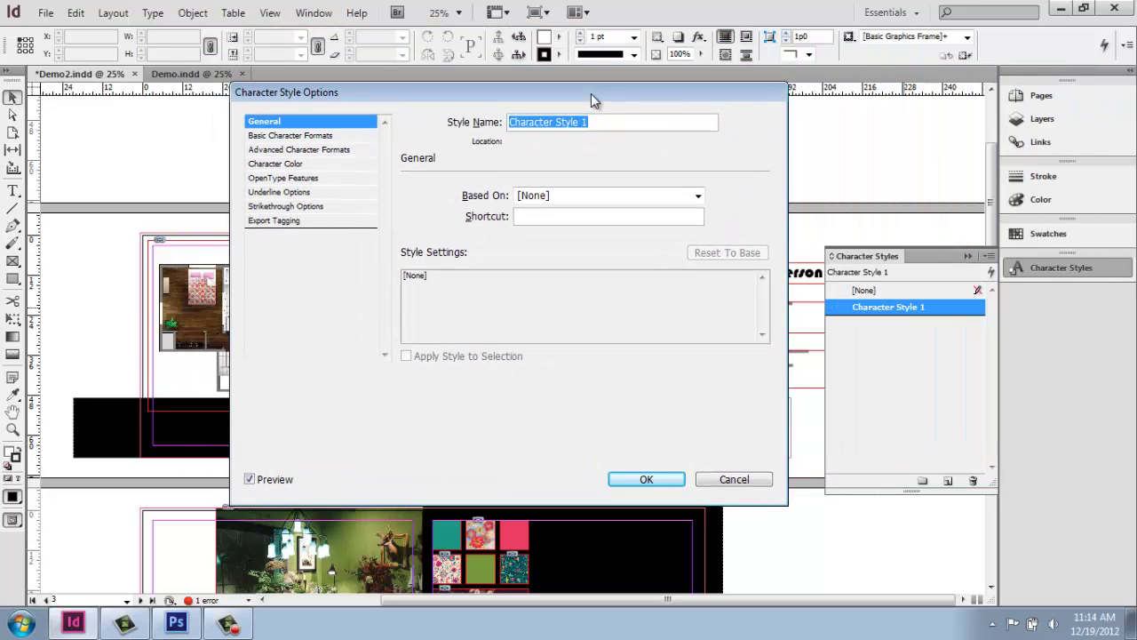
drag(591, 93, 583, 97)
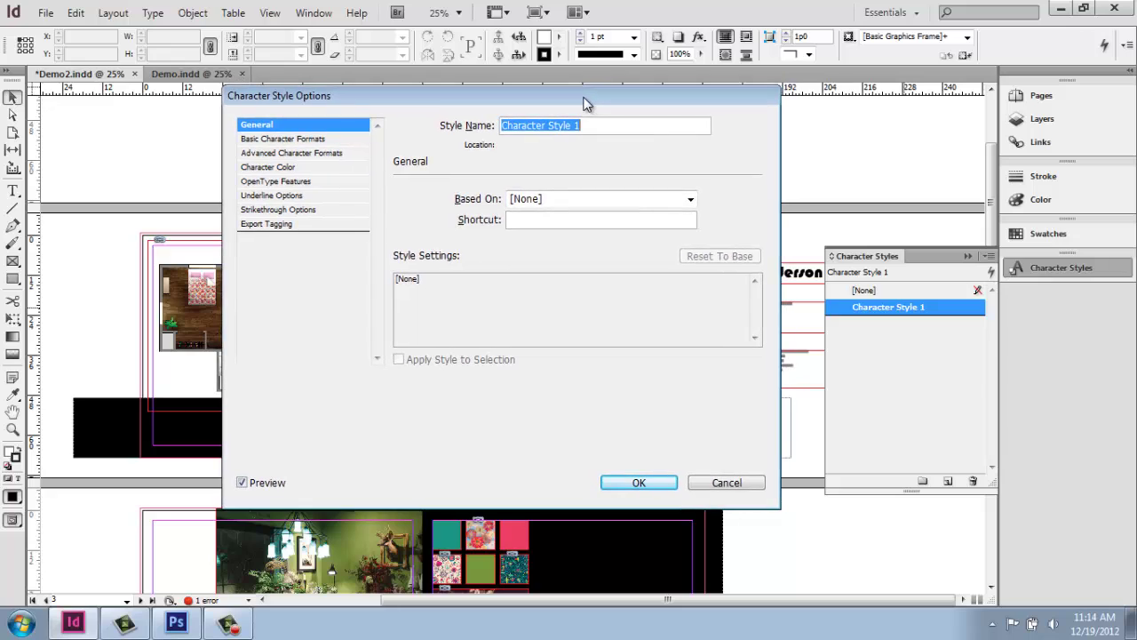
click(304, 140)
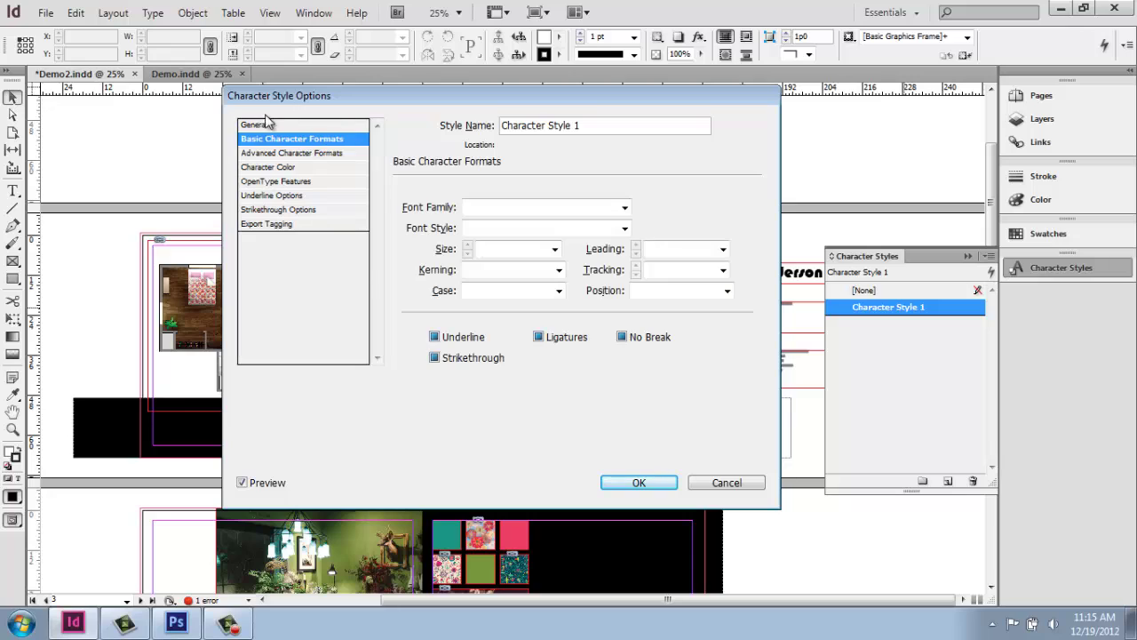
click(267, 126)
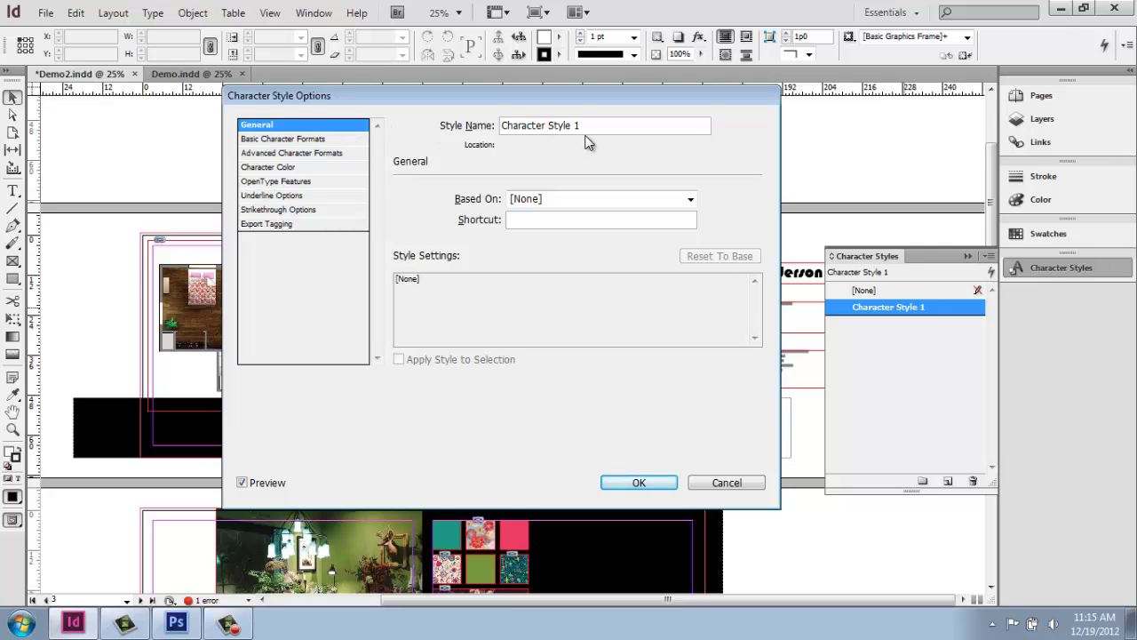
click(691, 200)
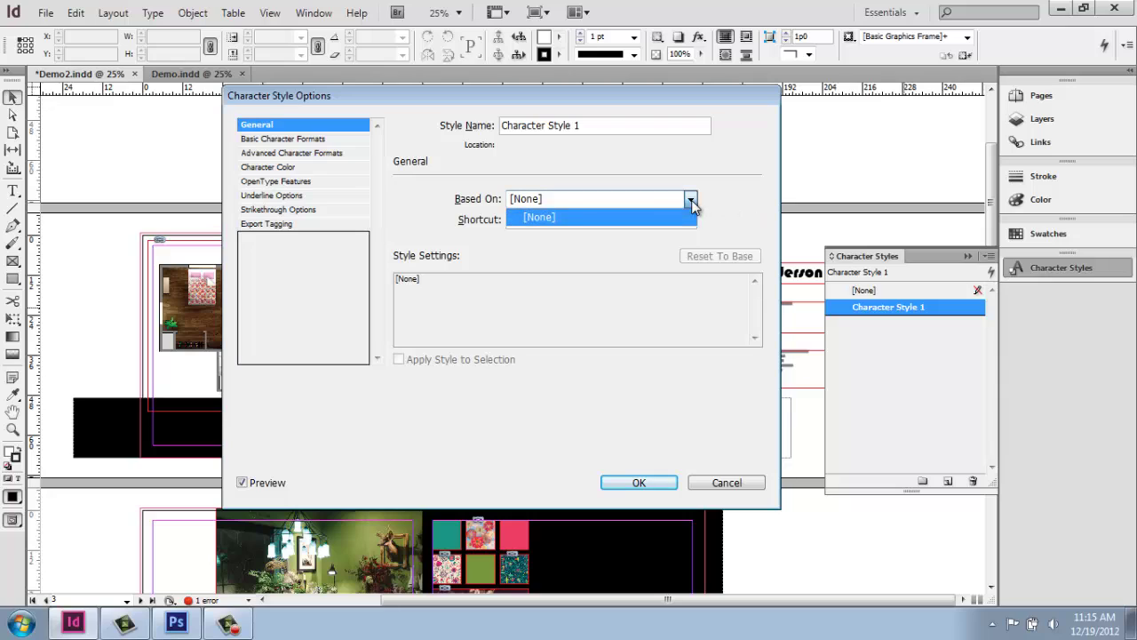
click(595, 181)
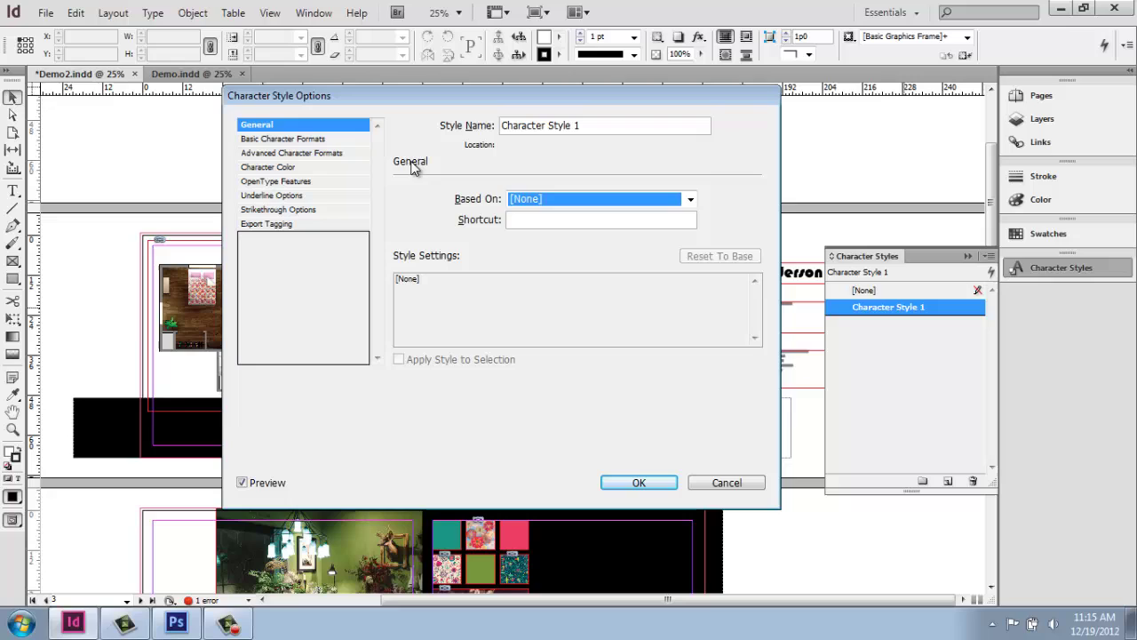
click(263, 142)
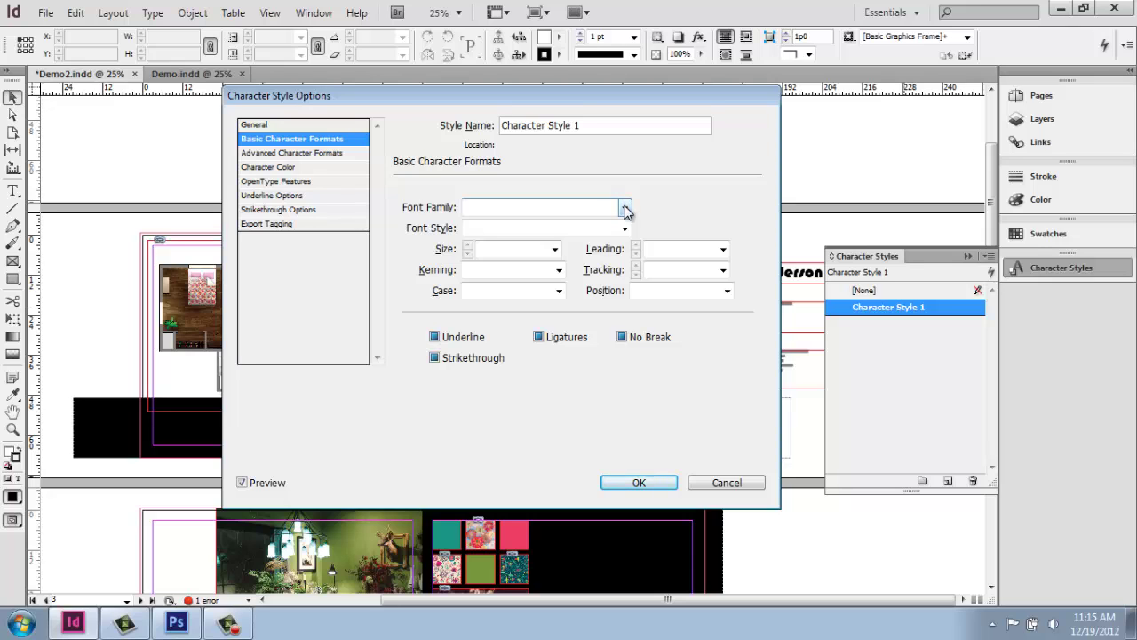
Choose Edwardian Script ITC Regular as the style's font
click(625, 208)
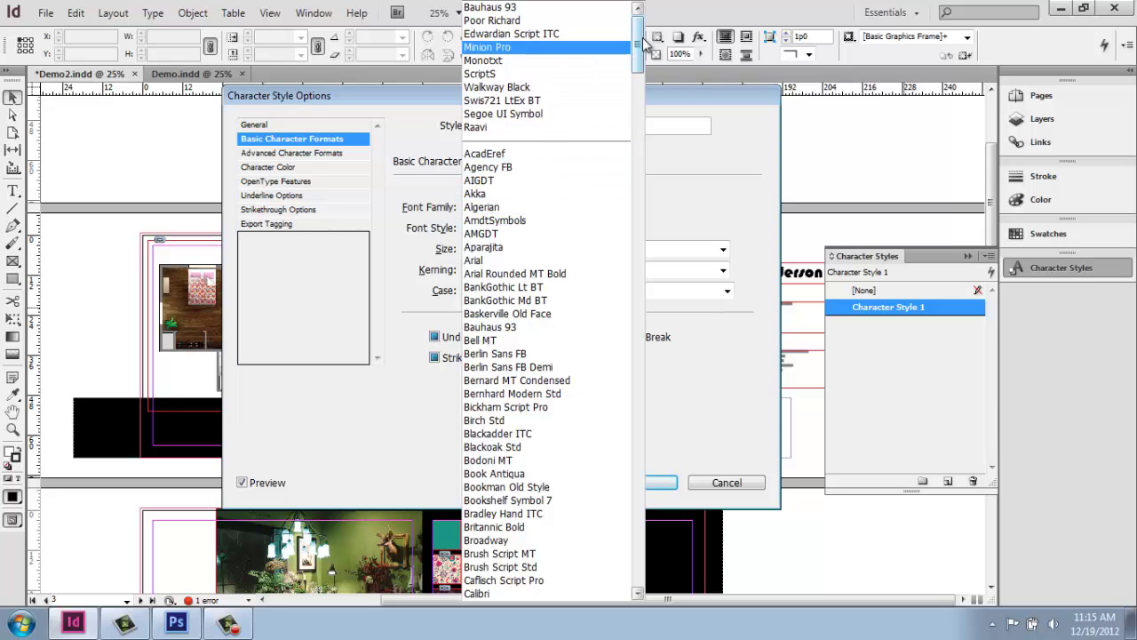
mouse_move(638, 45)
mouse_down()
mouse_move(636, 291)
mouse_move(640, 47)
mouse_up()
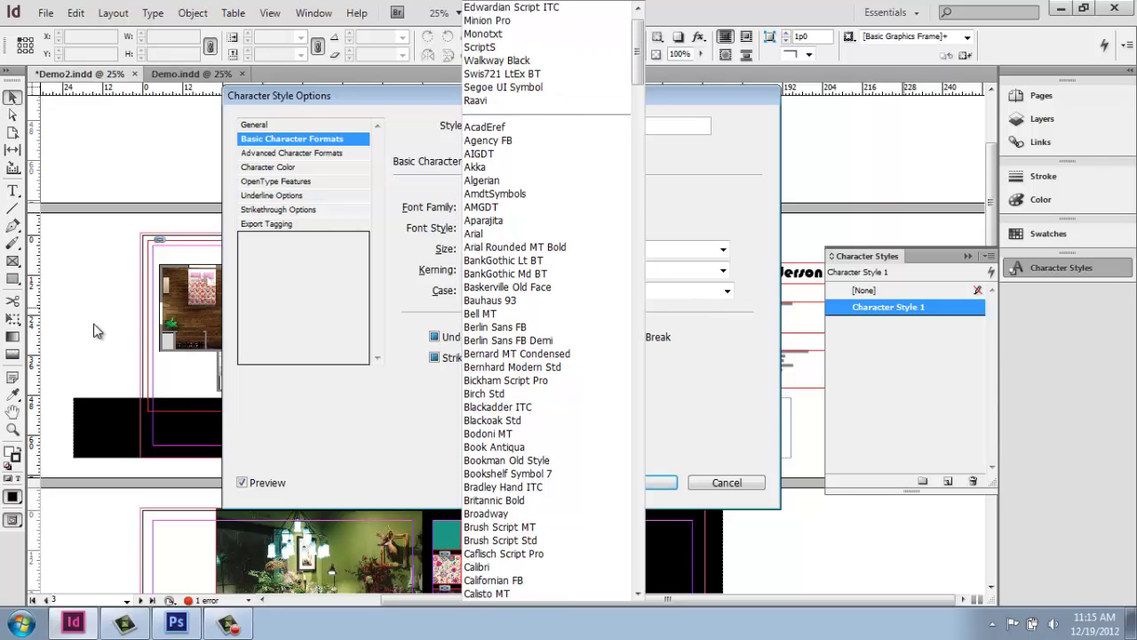
click(561, 34)
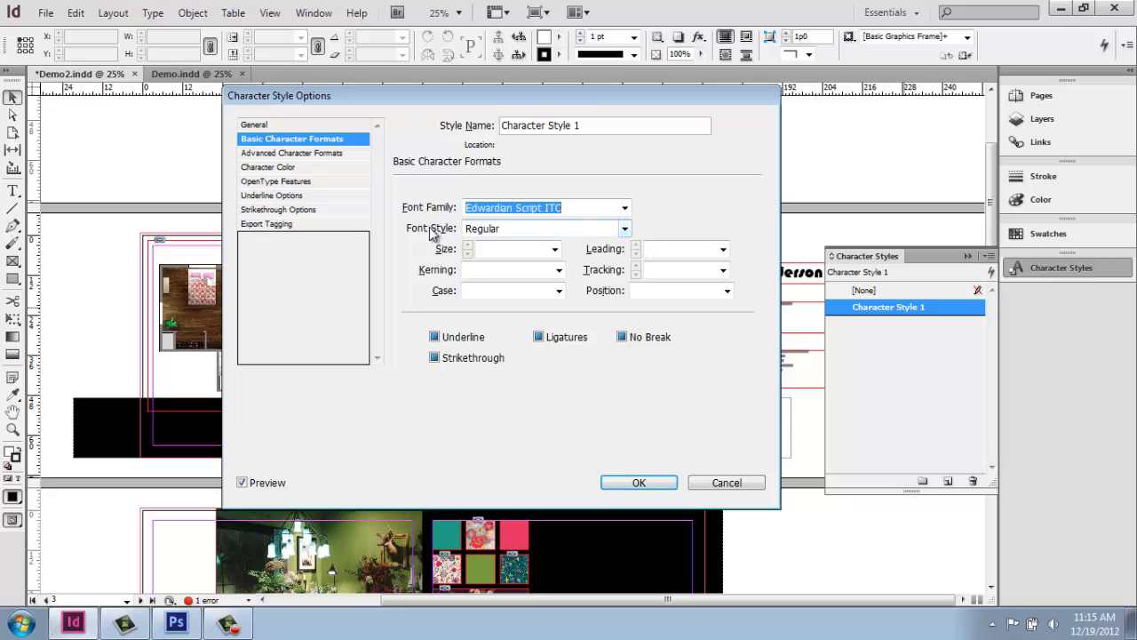
click(625, 231)
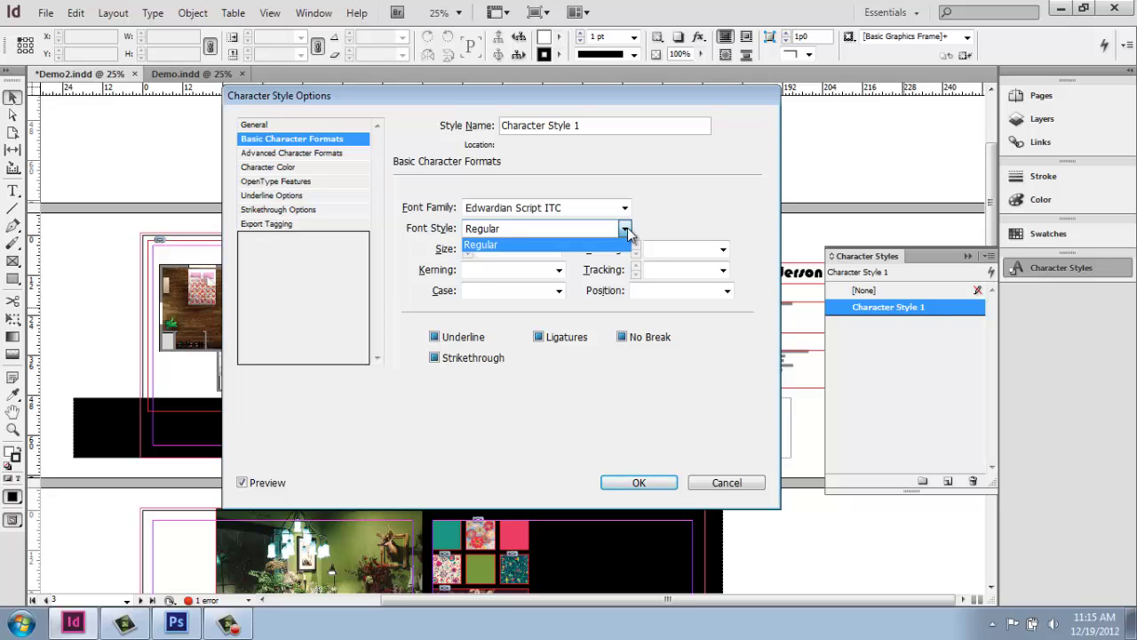
click(675, 213)
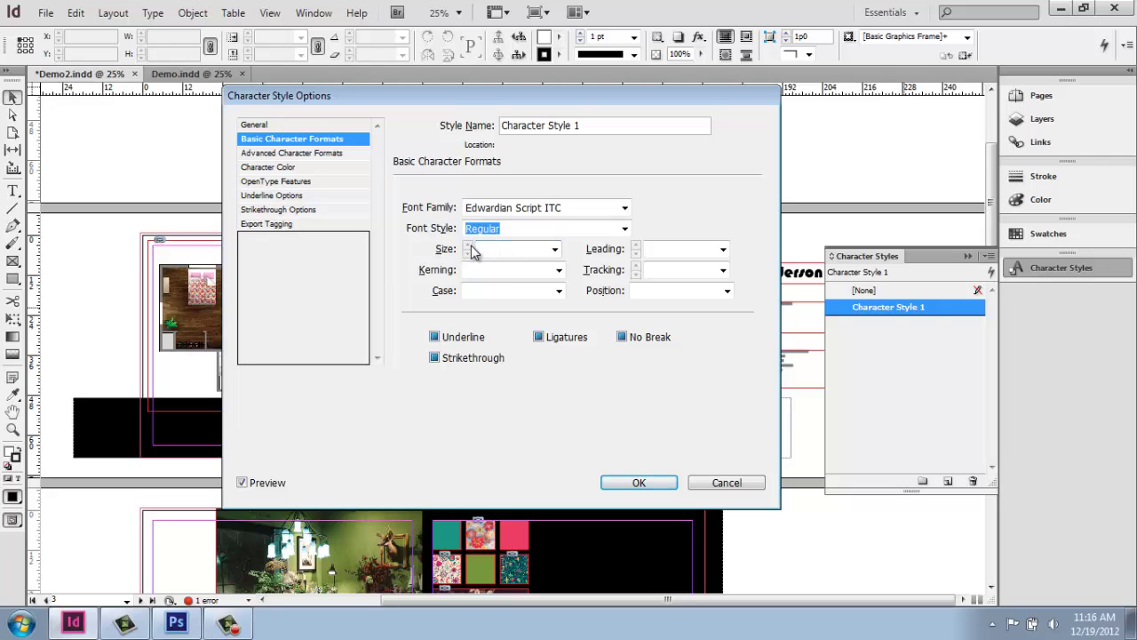
Set the style's size to 48 pt, leading to Auto and case to Normal
click(556, 252)
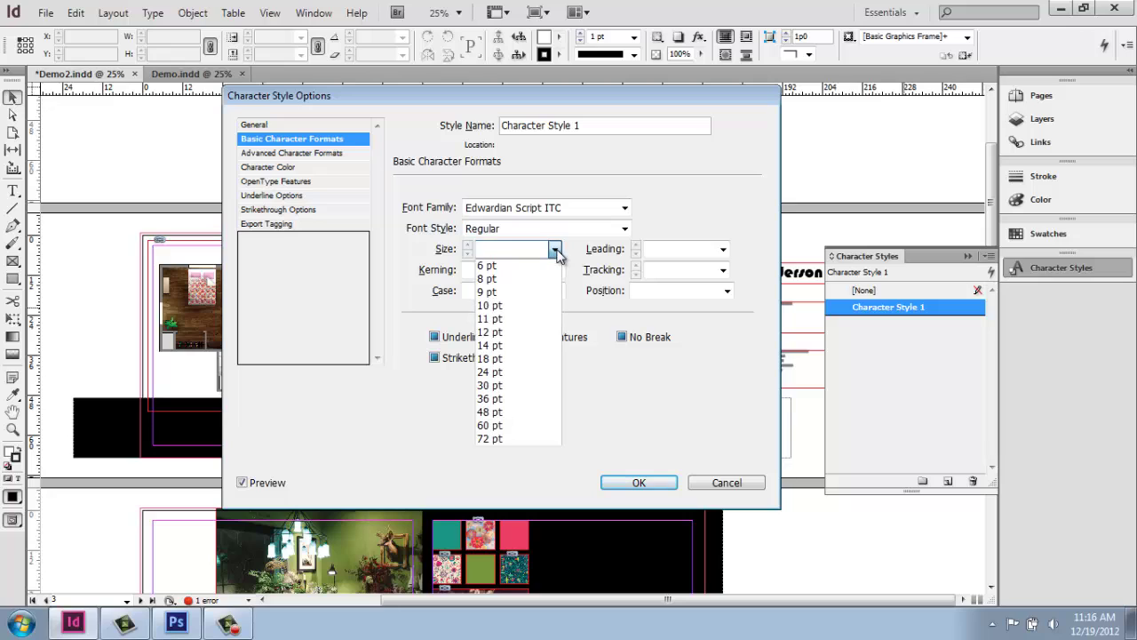
click(510, 413)
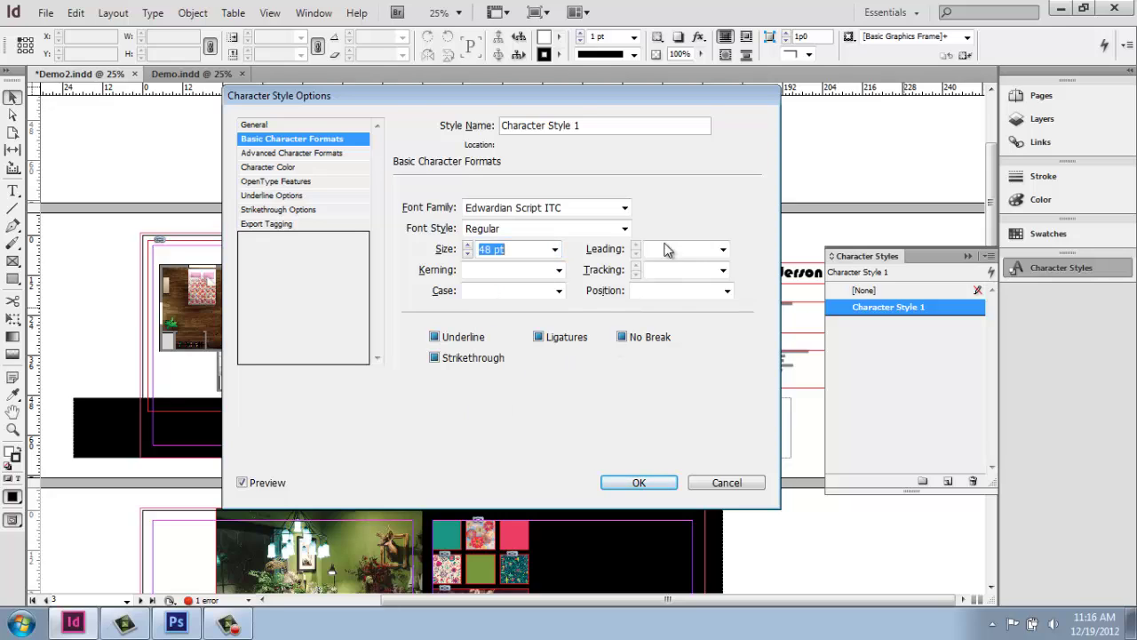
click(722, 250)
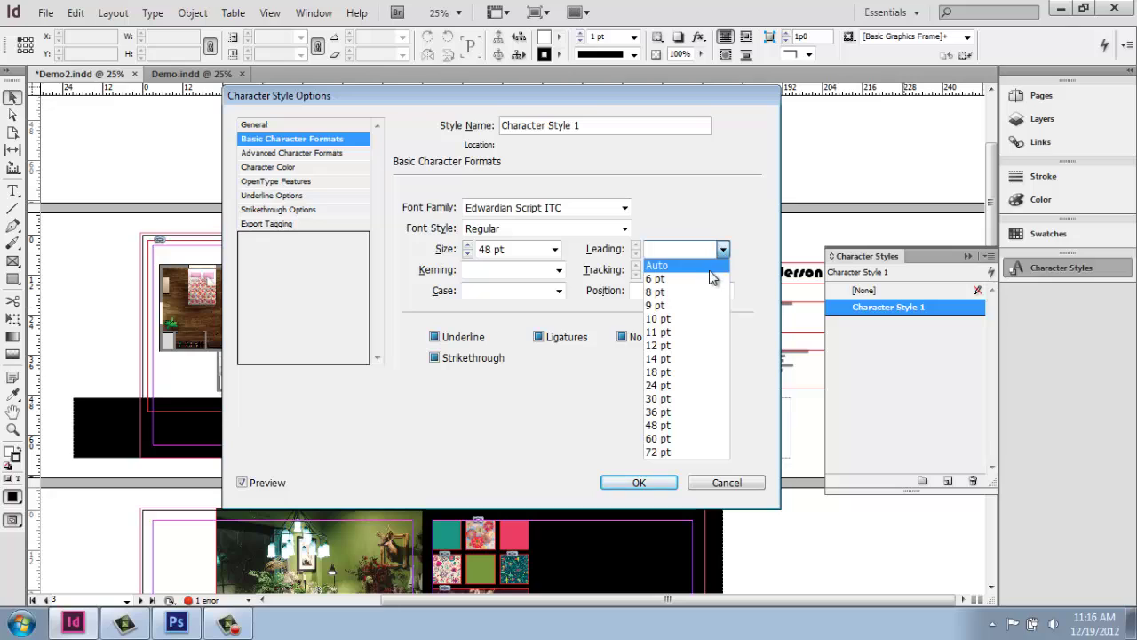
click(711, 266)
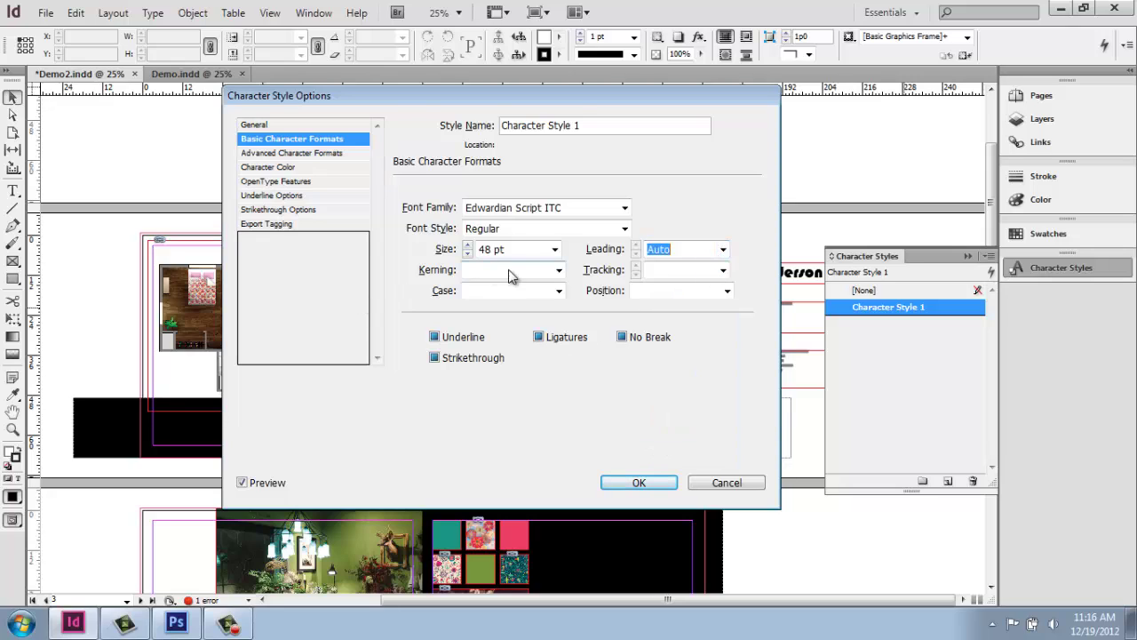
click(560, 291)
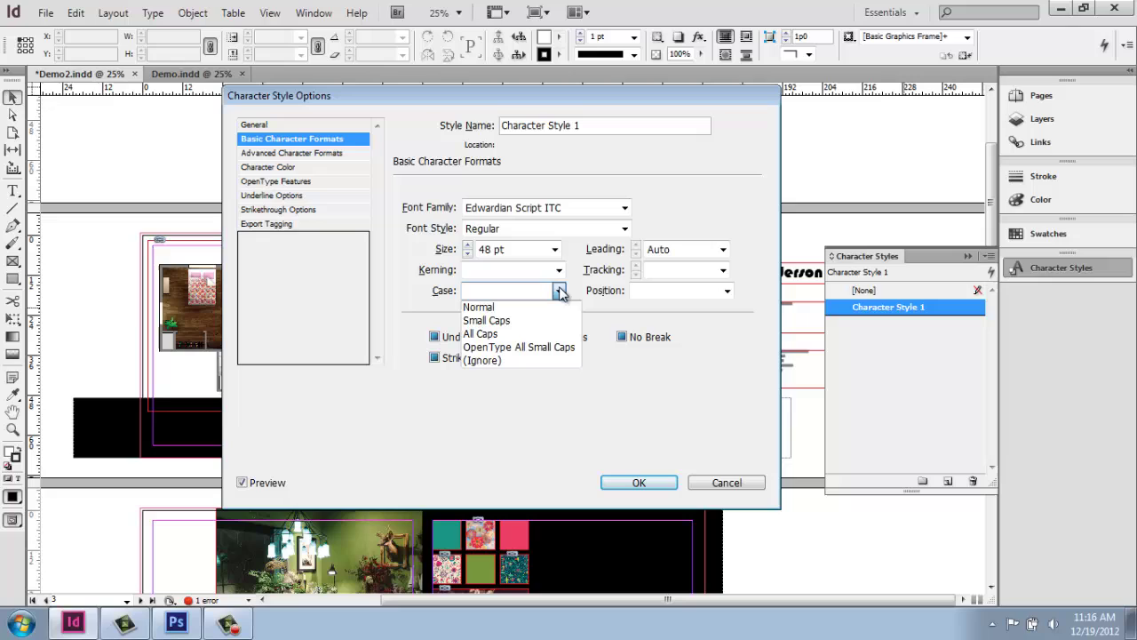
click(558, 306)
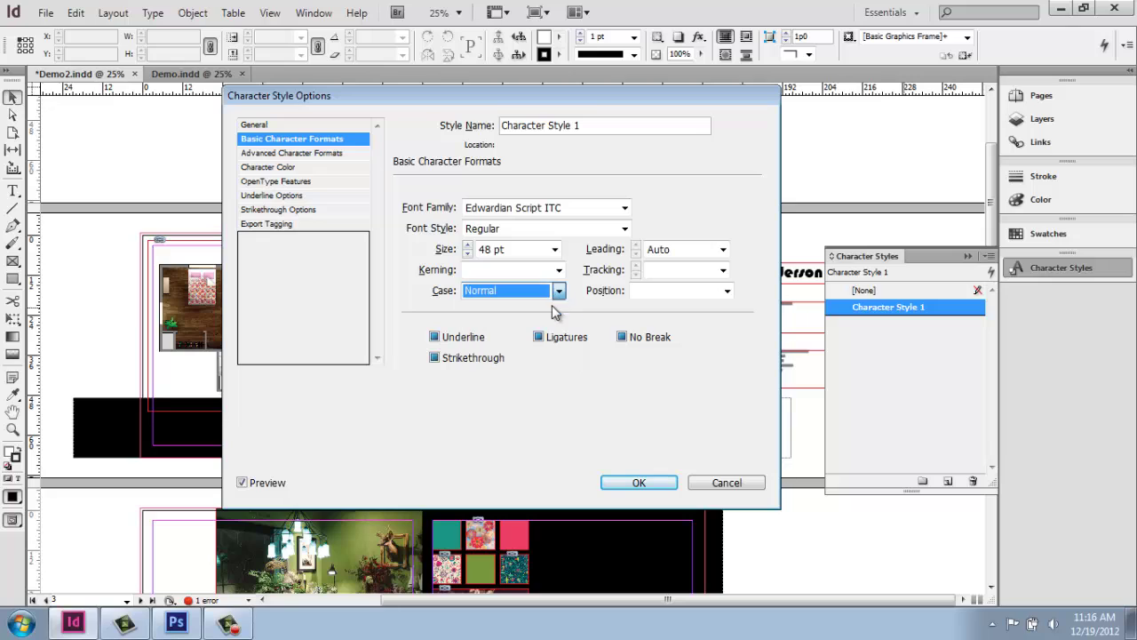
click(723, 270)
click(724, 272)
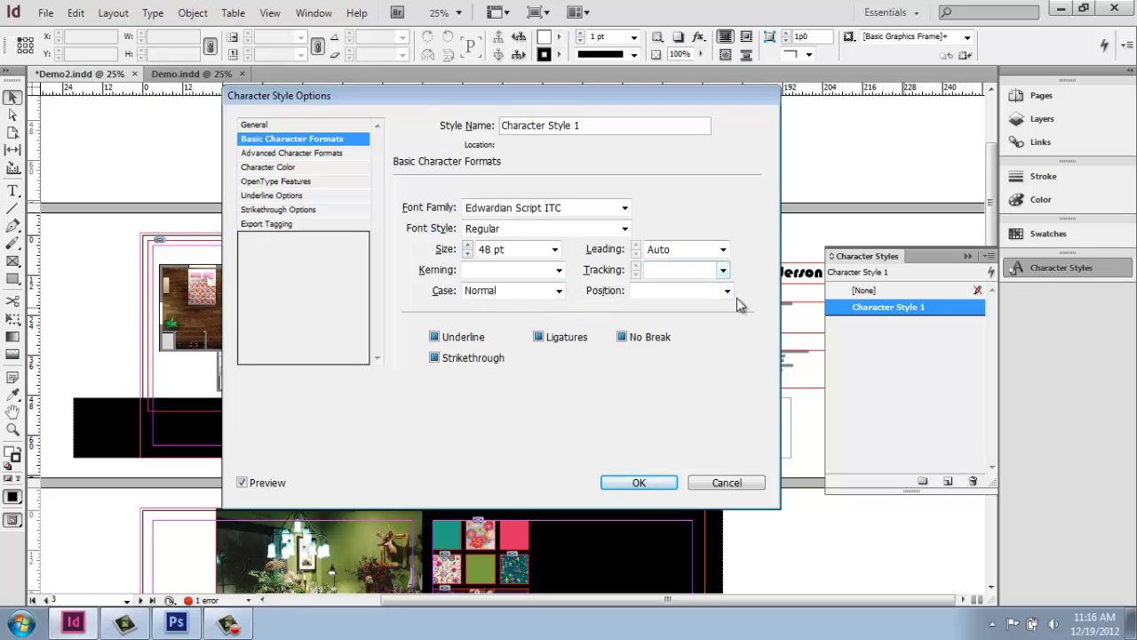
click(727, 292)
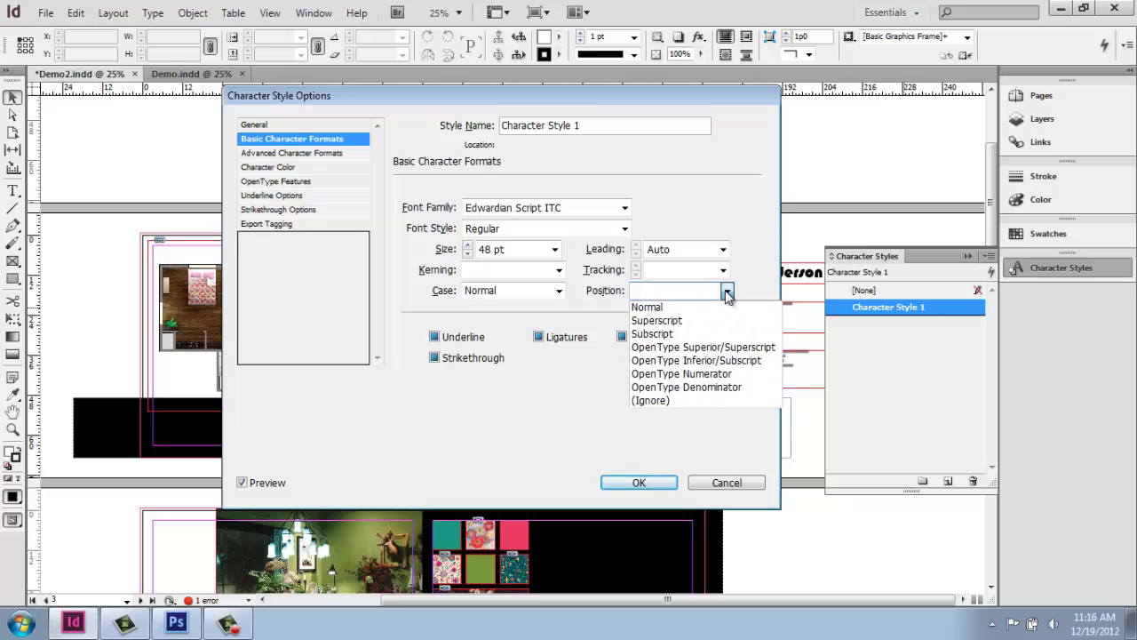
Set Position to Normal and the character colour to magenta C=0 M=100 Y=0 K=0
click(727, 307)
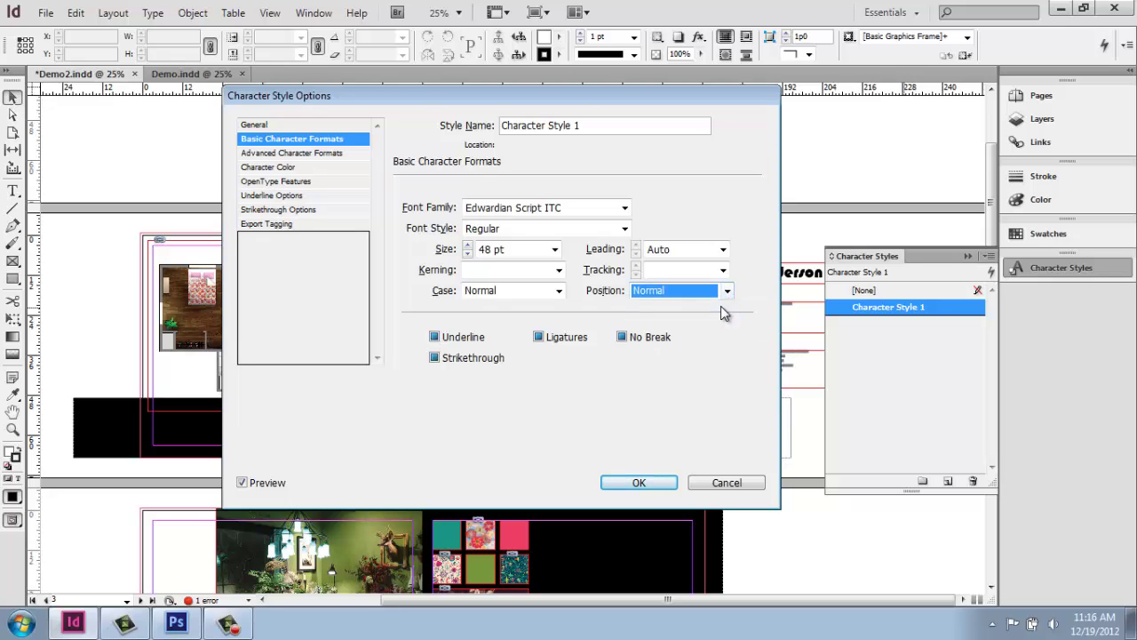
click(277, 155)
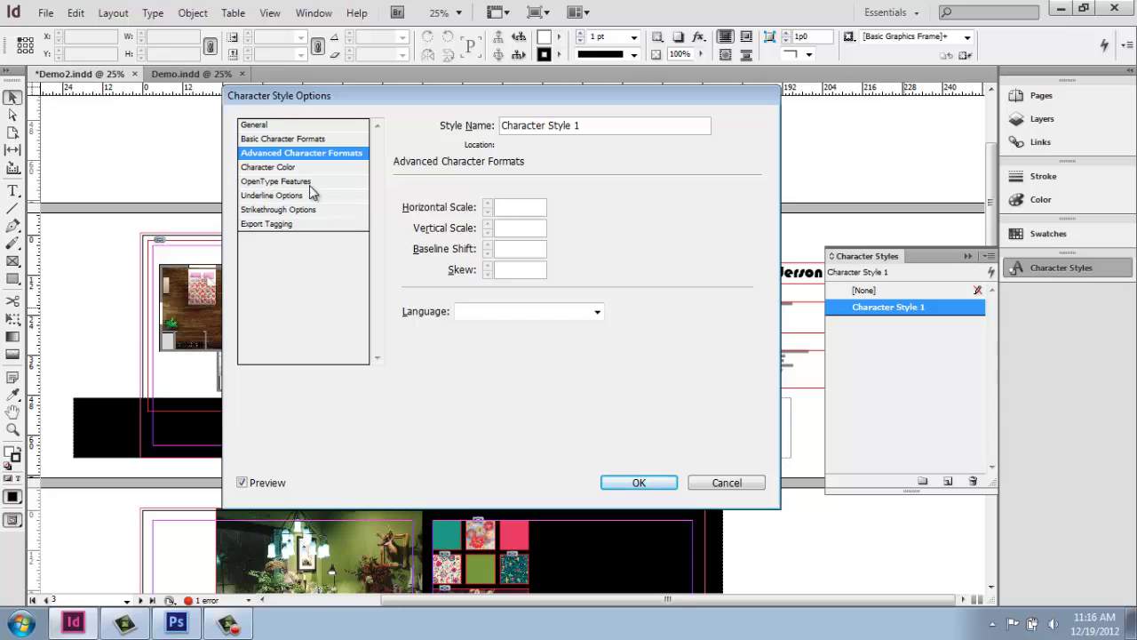
click(265, 169)
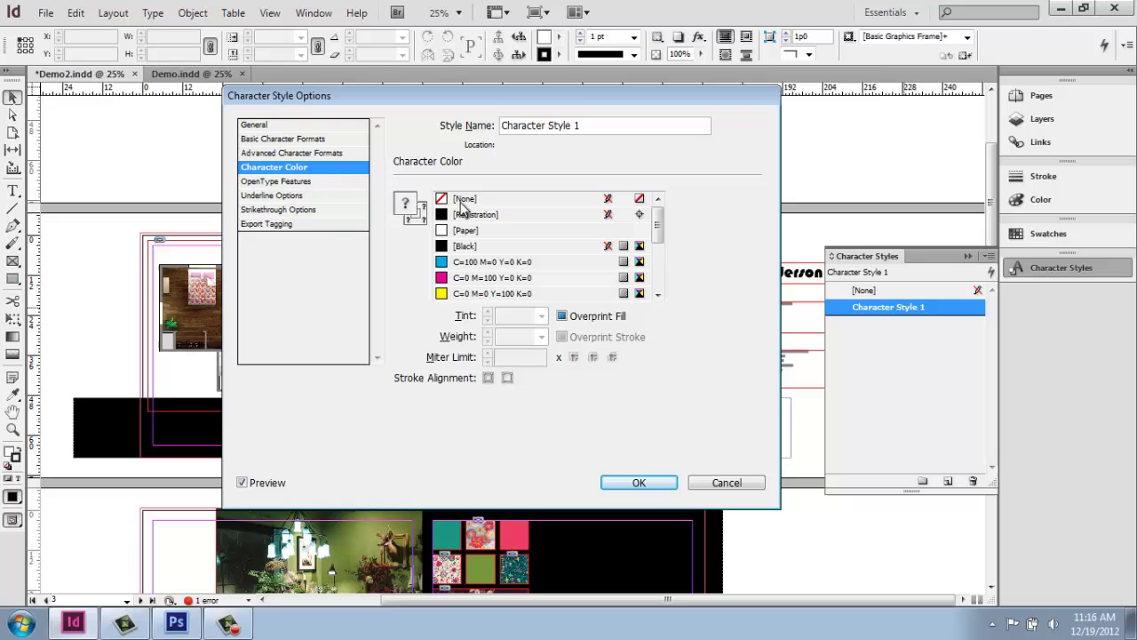
drag(492, 100, 527, 87)
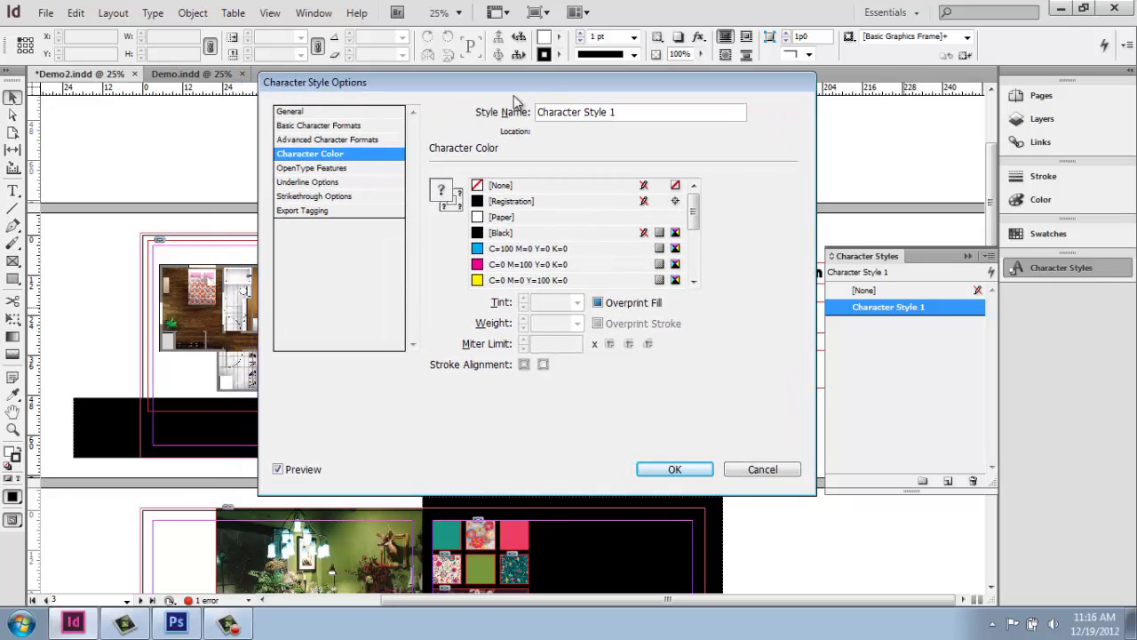
click(508, 267)
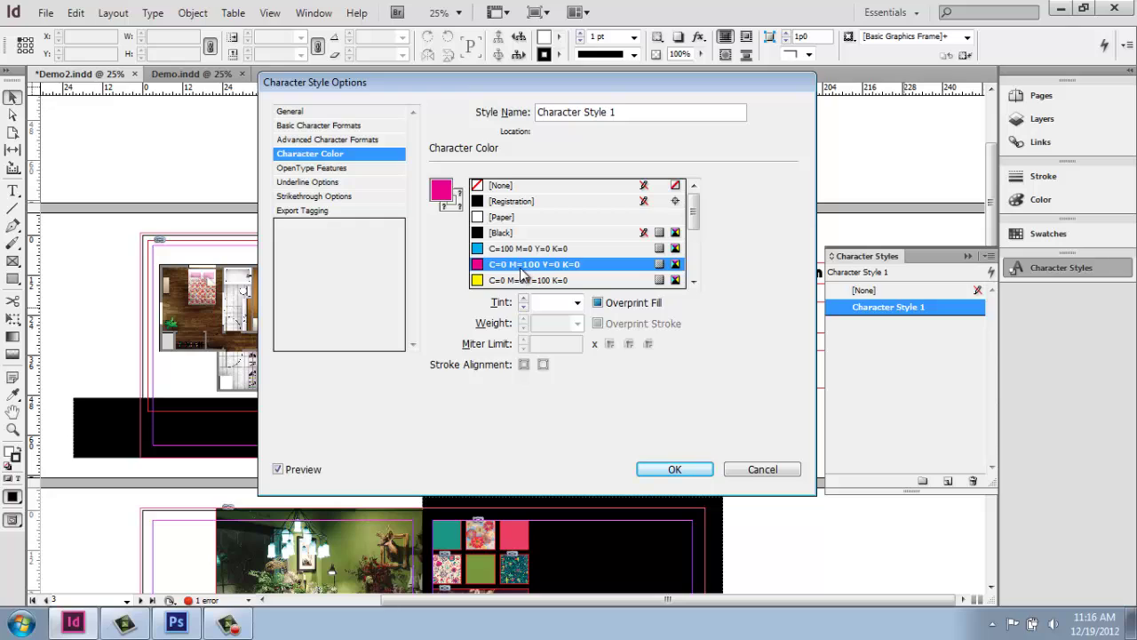
Review the OpenType, Underline and Strikethrough settings, then return to General
click(316, 169)
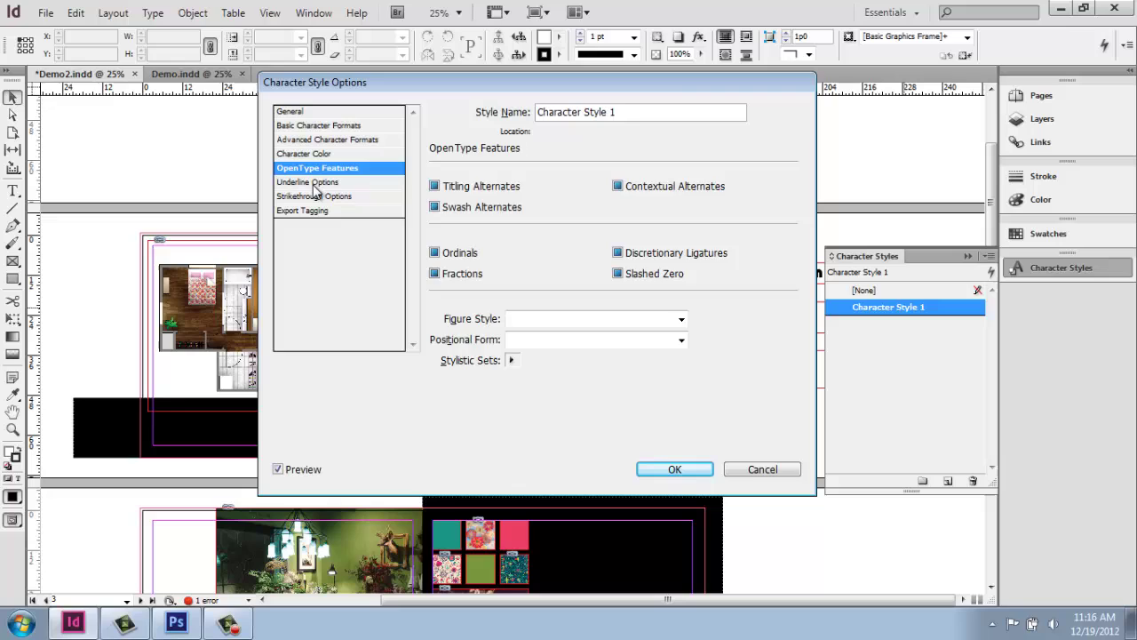
click(312, 184)
click(313, 197)
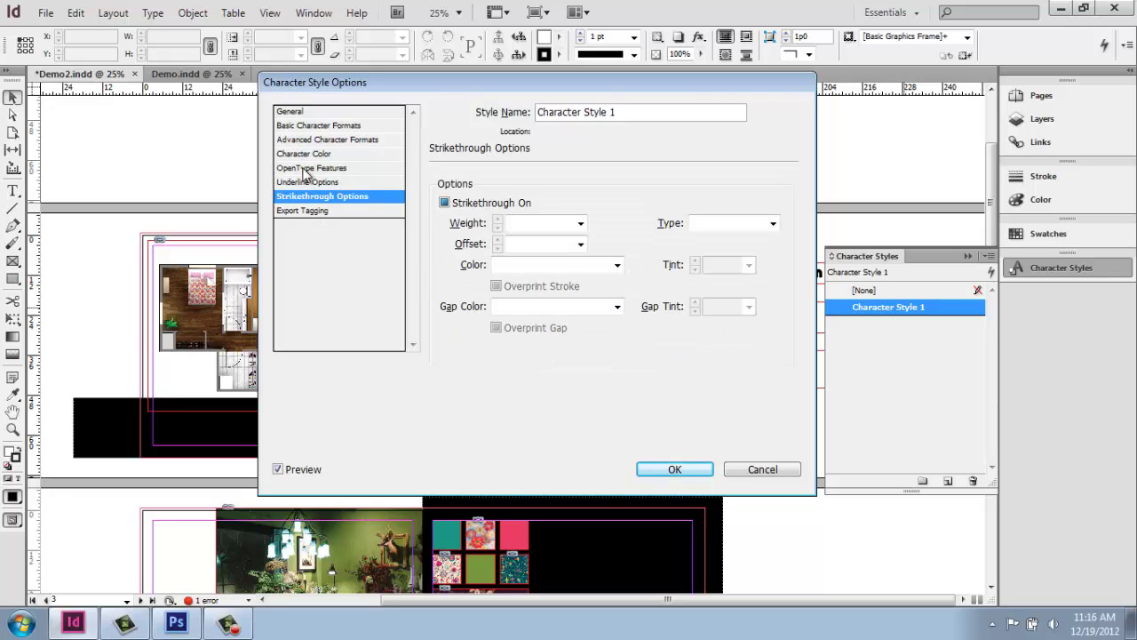
click(288, 113)
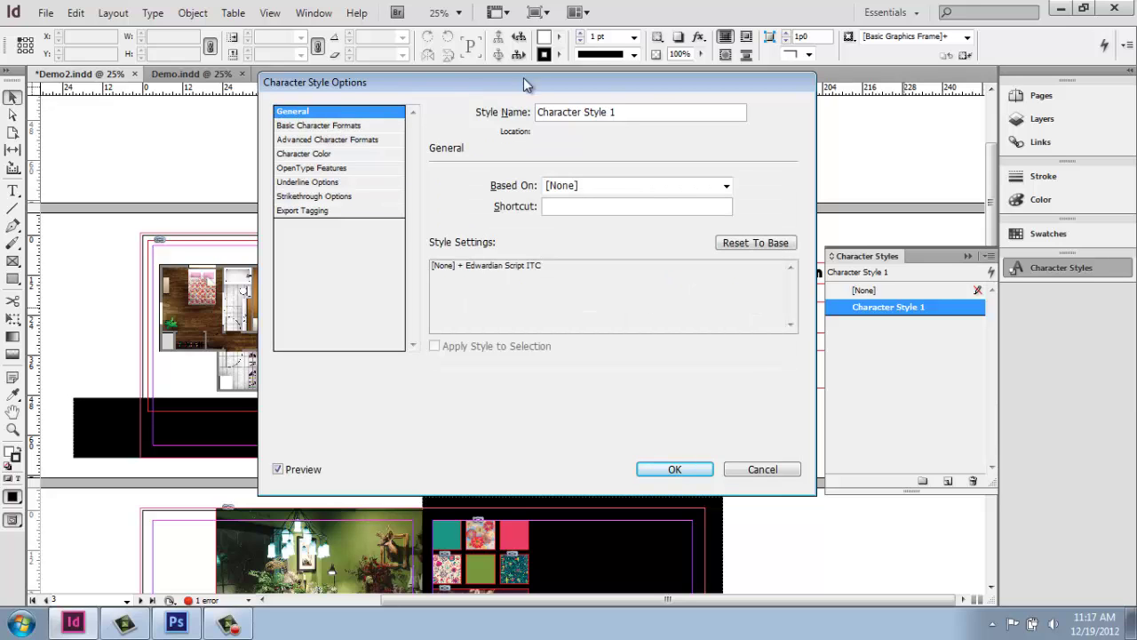
Rename Character Style 1 to 'Project Titles' and confirm the options
drag(523, 85, 575, 69)
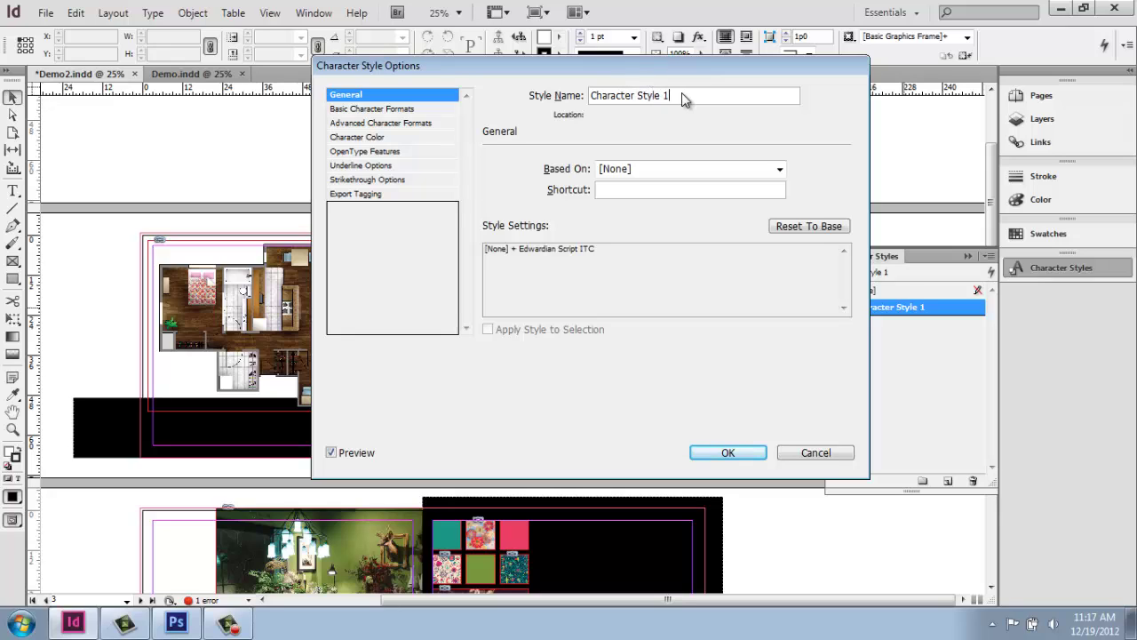
drag(681, 94, 552, 95)
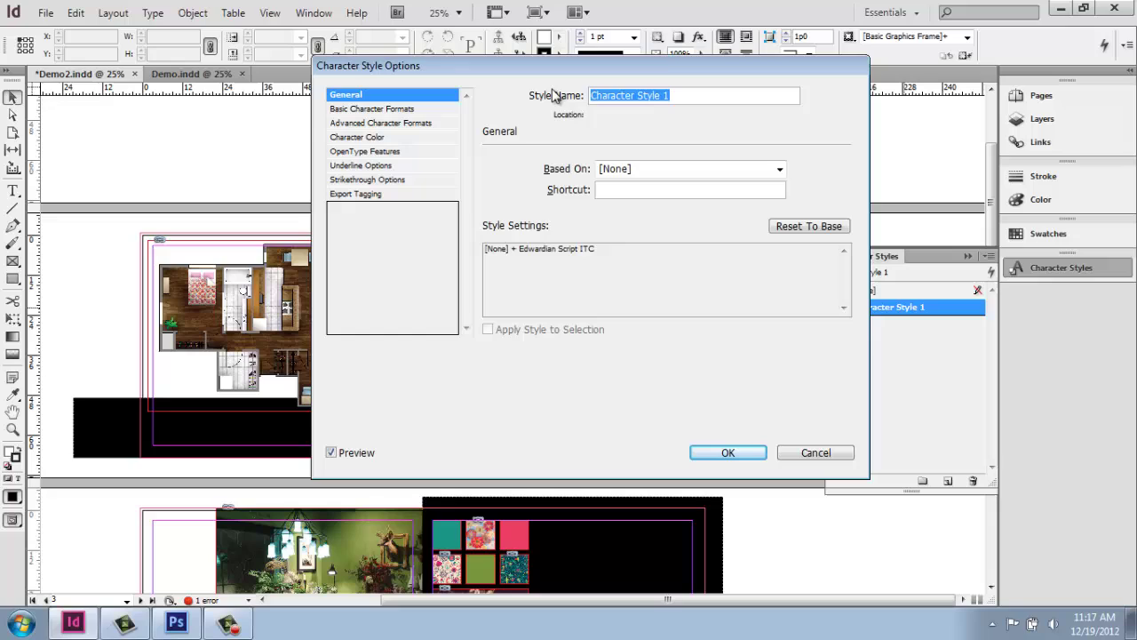
text(Project Titles)
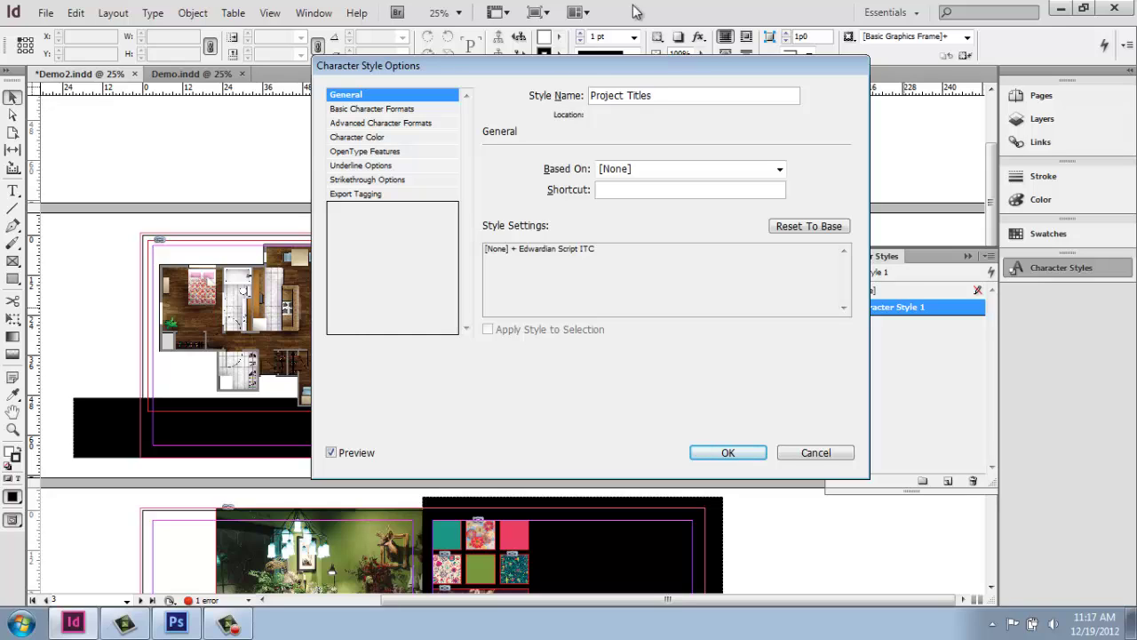
click(722, 452)
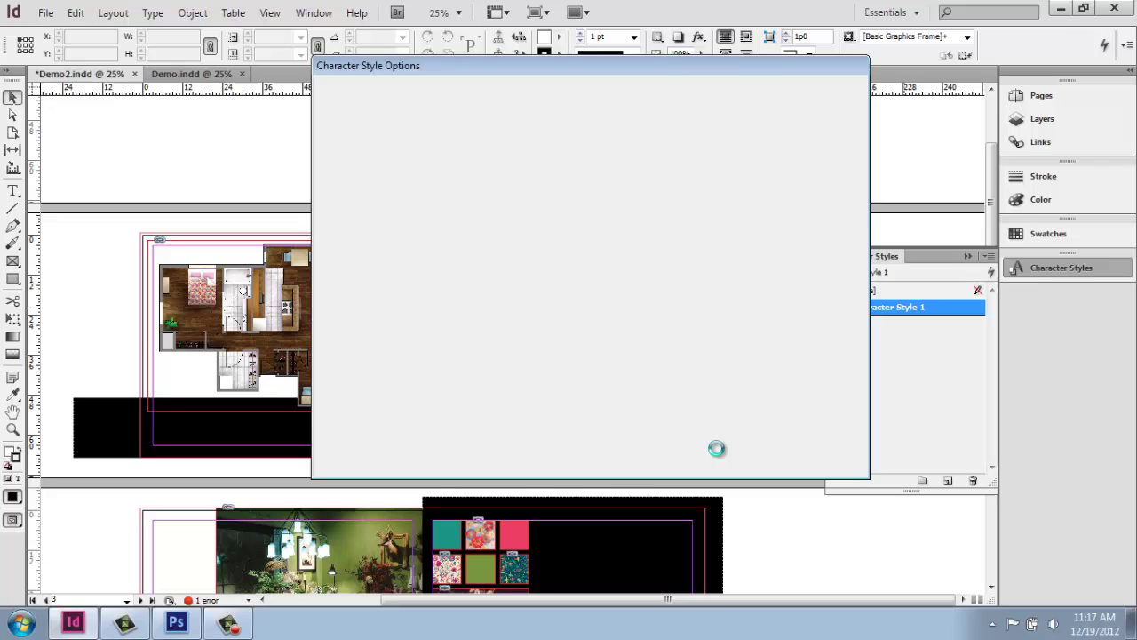
Select the Anderson Condo title frame and apply the Project Titles style
click(13, 411)
drag(625, 281, 625, 273)
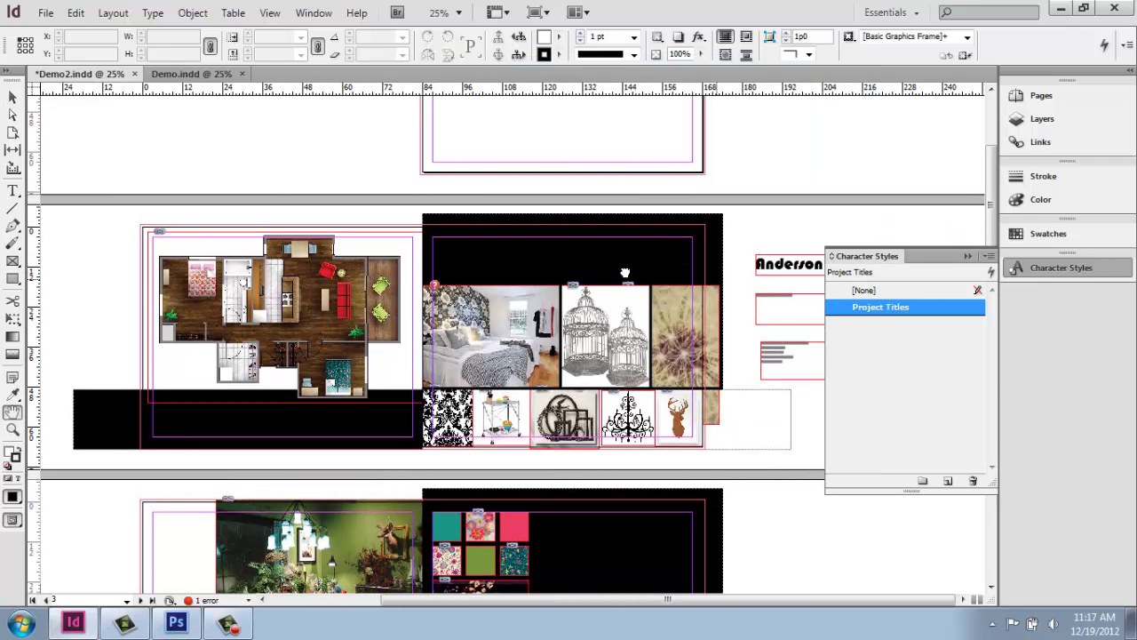
scroll(734, 271, down, 3)
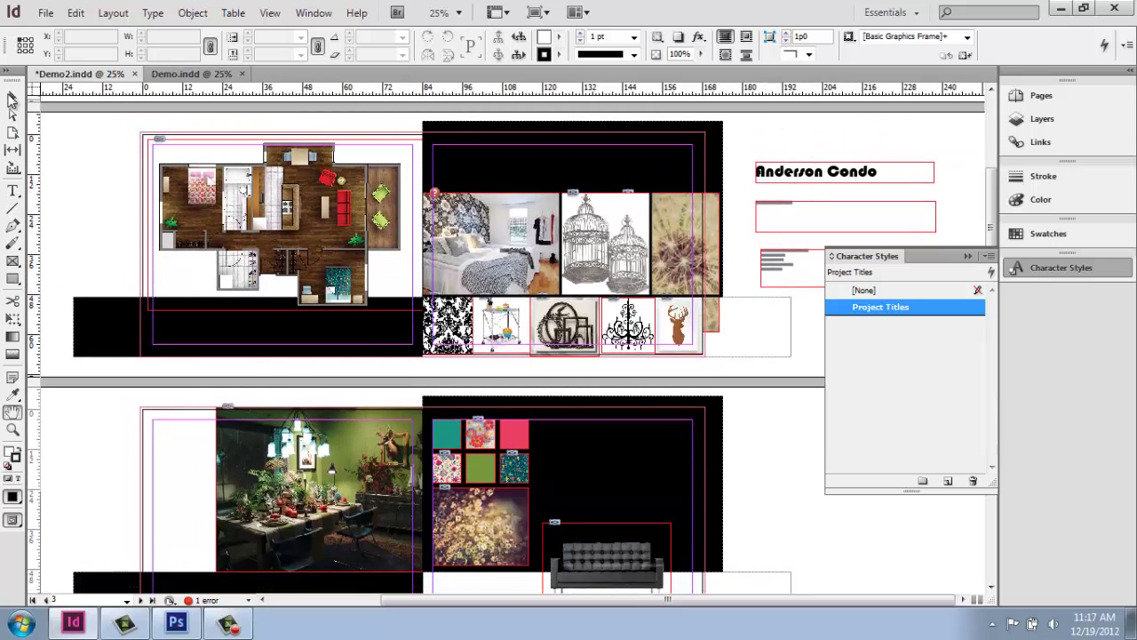
click(11, 99)
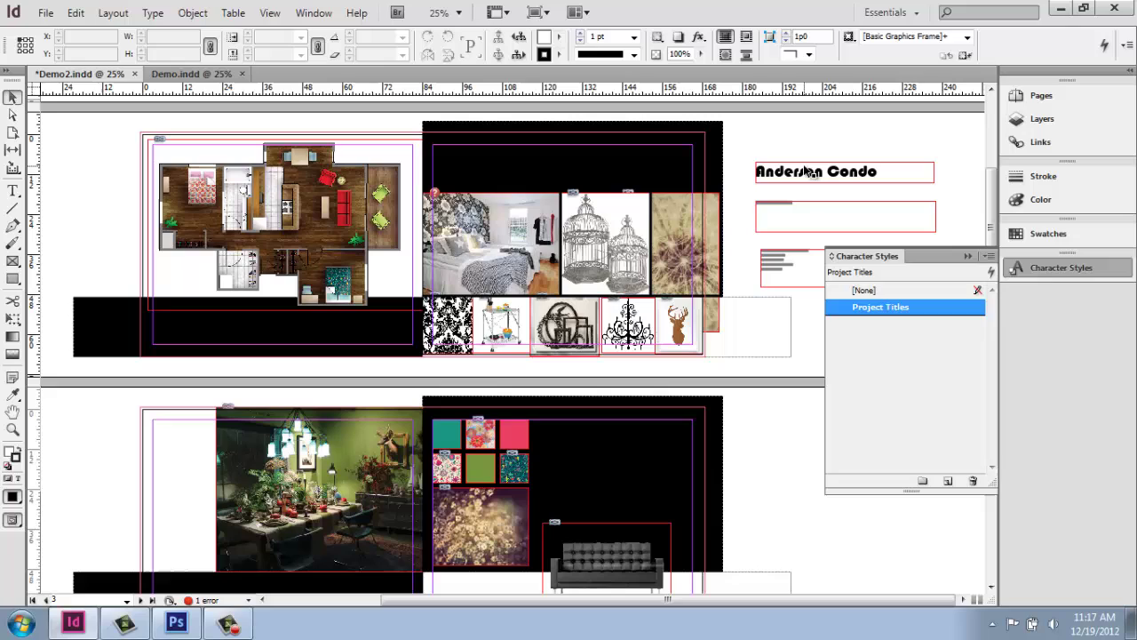
click(758, 164)
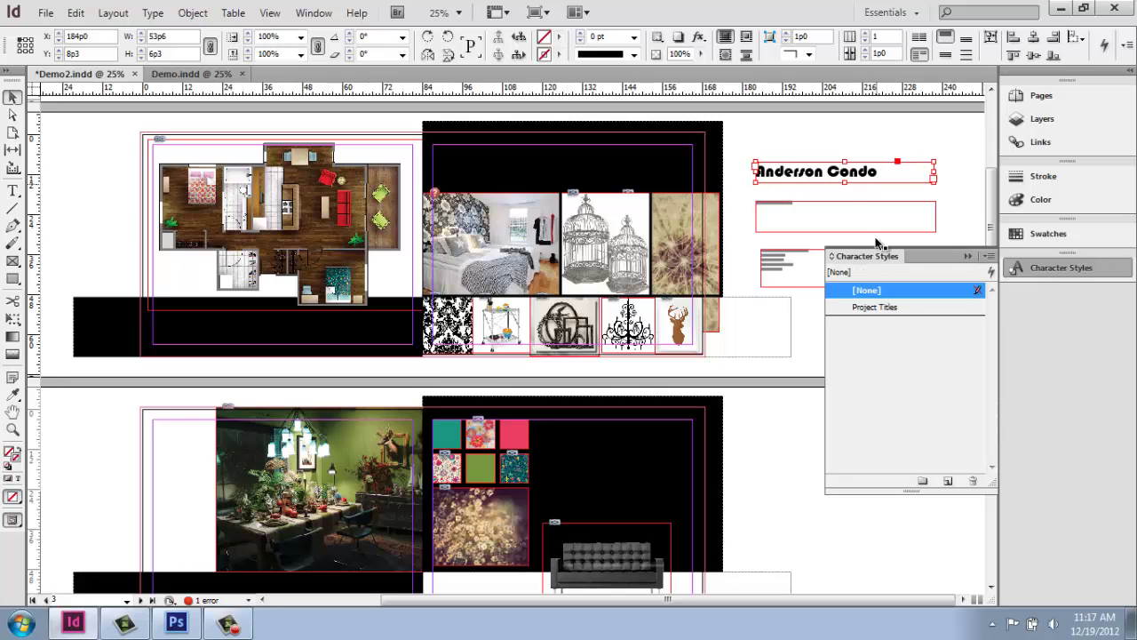
click(899, 309)
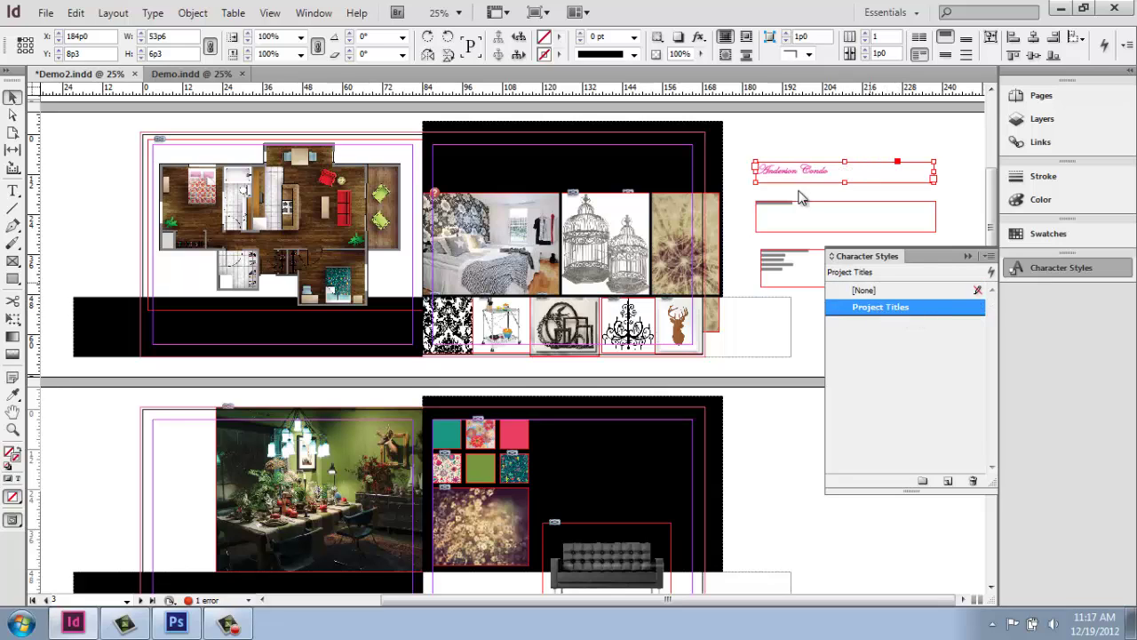
Zoom in closely on the styled title to inspect it, then zoom back out
click(13, 429)
click(888, 175)
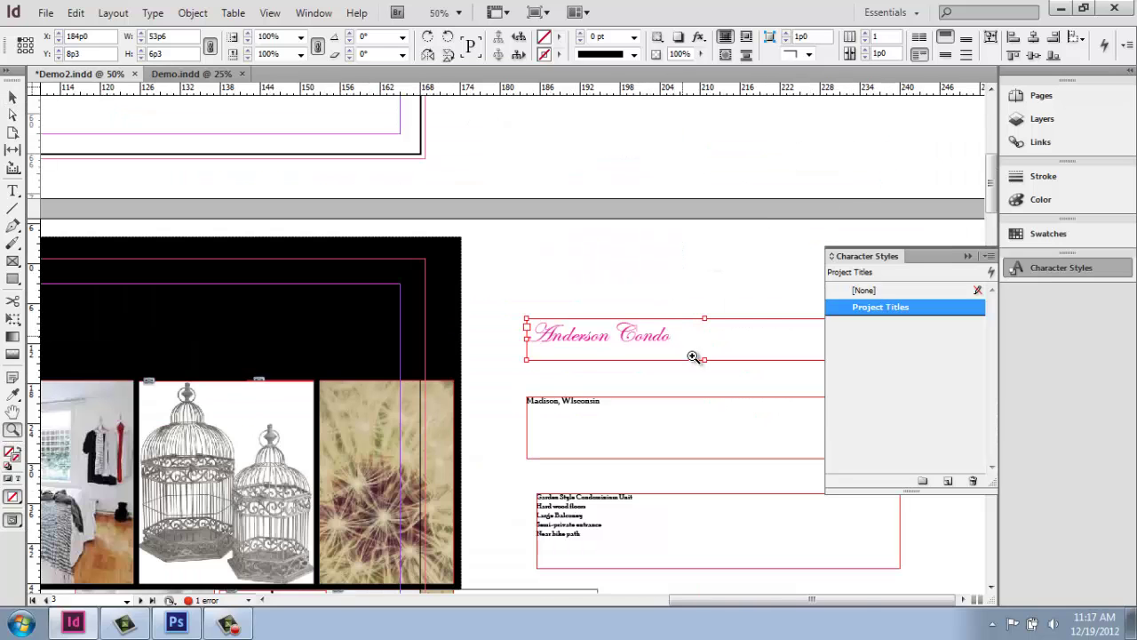
drag(695, 356, 733, 388)
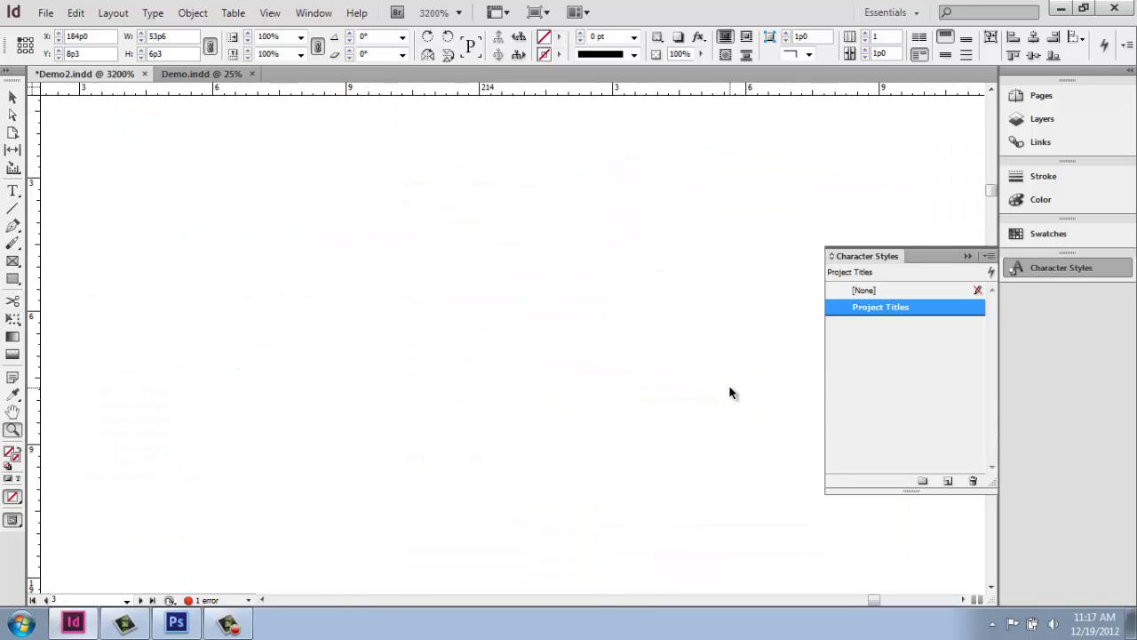
key(ctrl+minus)
key(ctrl+minus)
key(ctrl+minus)
key(ctrl+minus)
key(ctrl+minus)
key(ctrl+minus)
key(ctrl+minus)
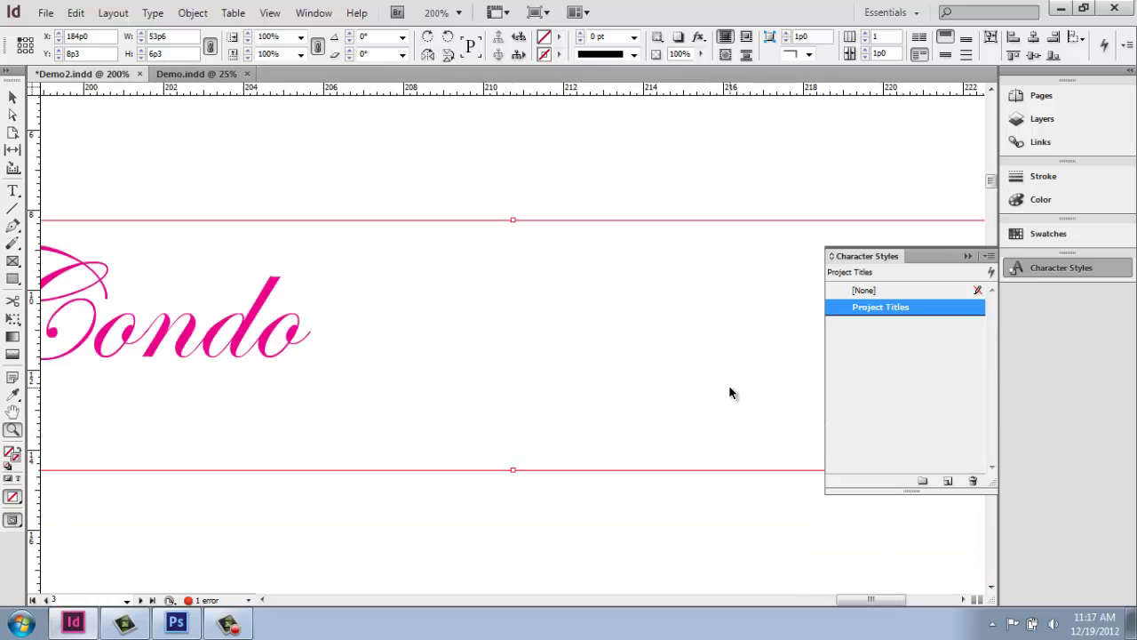
key(ctrl+minus)
key(ctrl+minus)
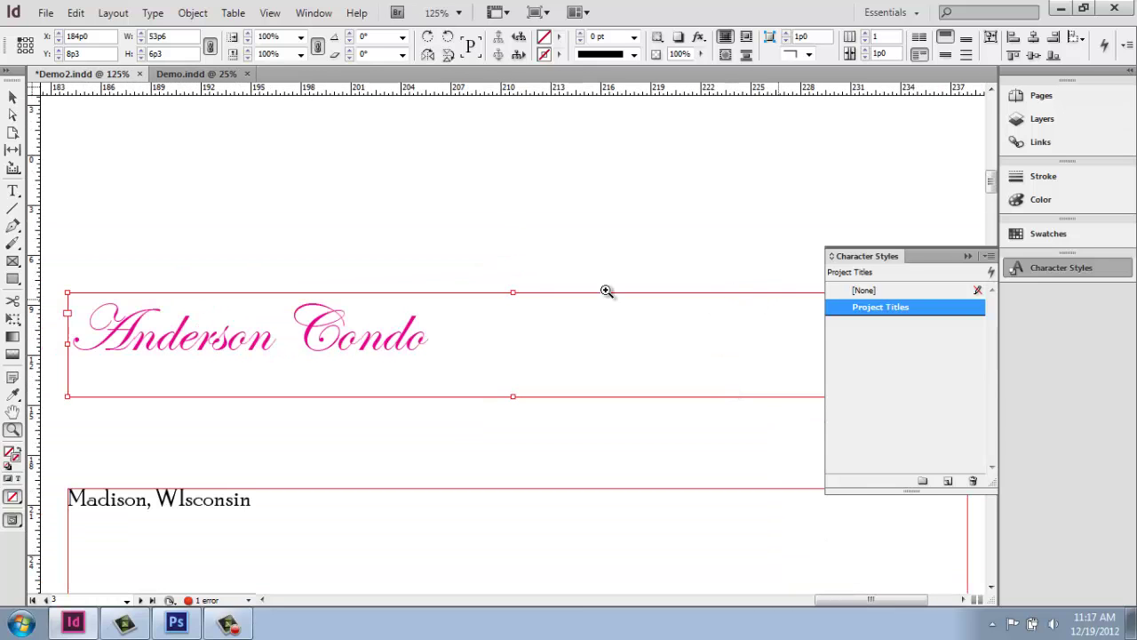
Switch the title to [None], reapply Project Titles, and deselect the frame
click(12, 96)
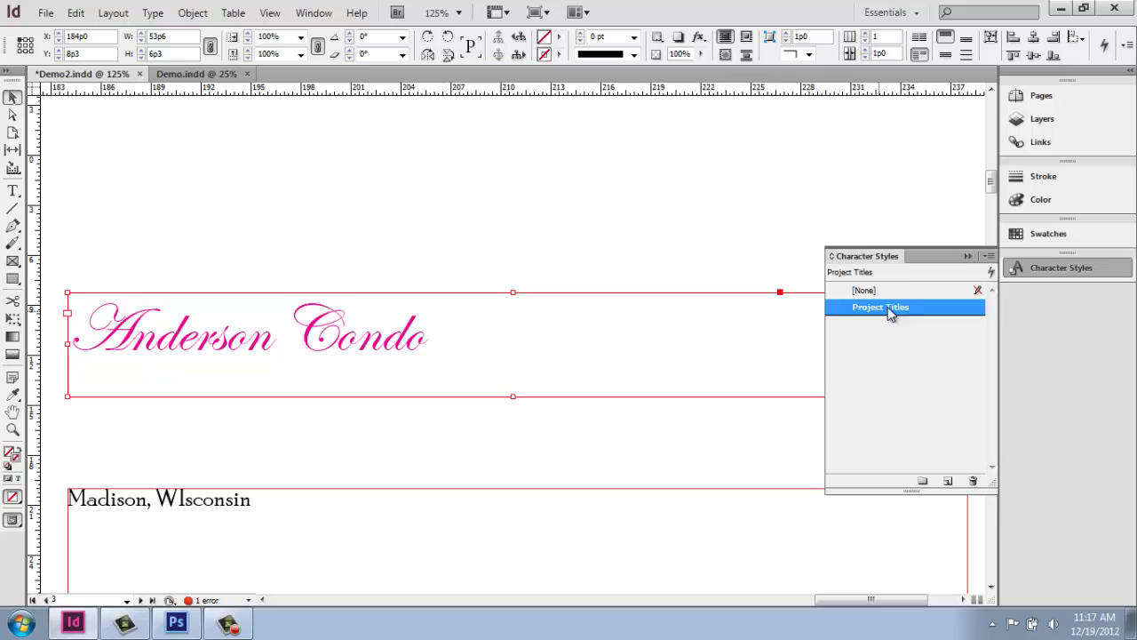
click(907, 292)
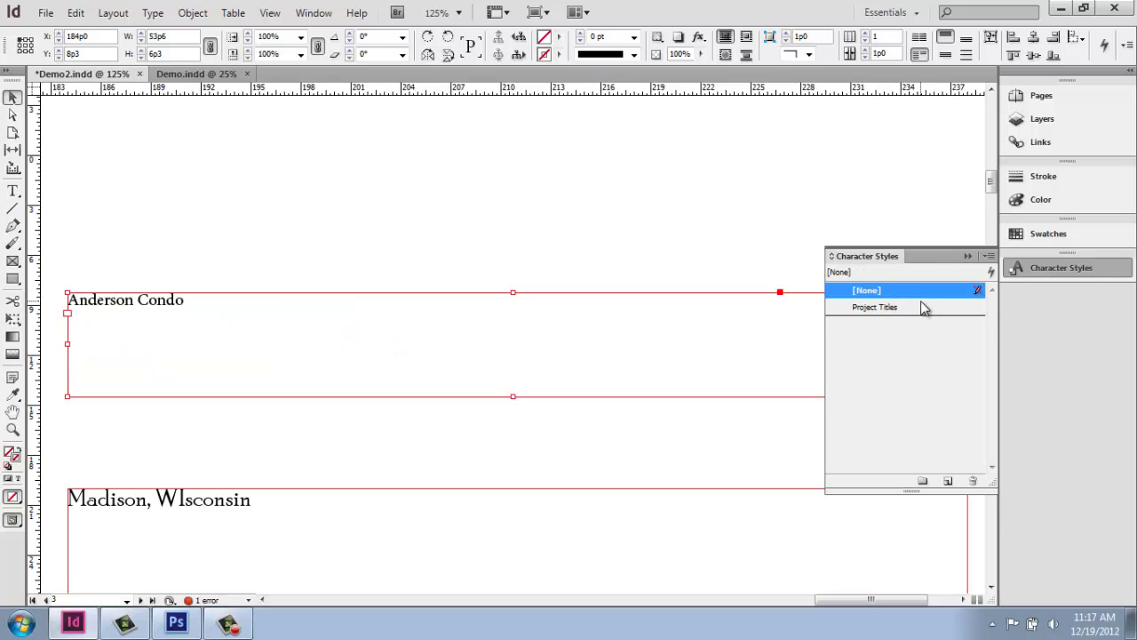
click(922, 307)
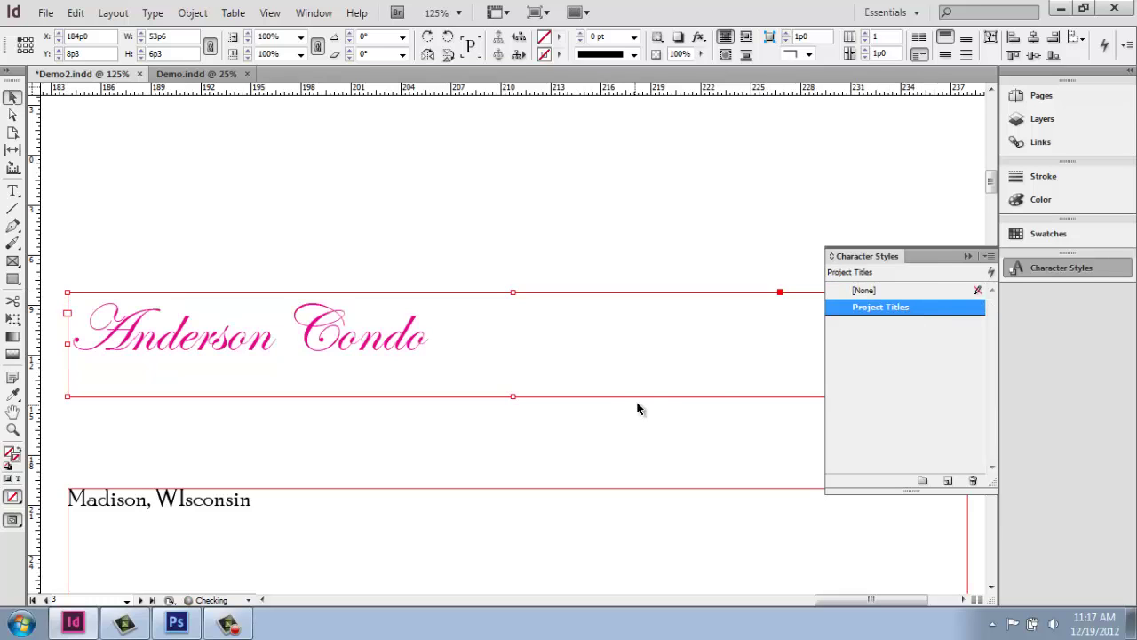
click(623, 219)
scroll(691, 296, down, 1)
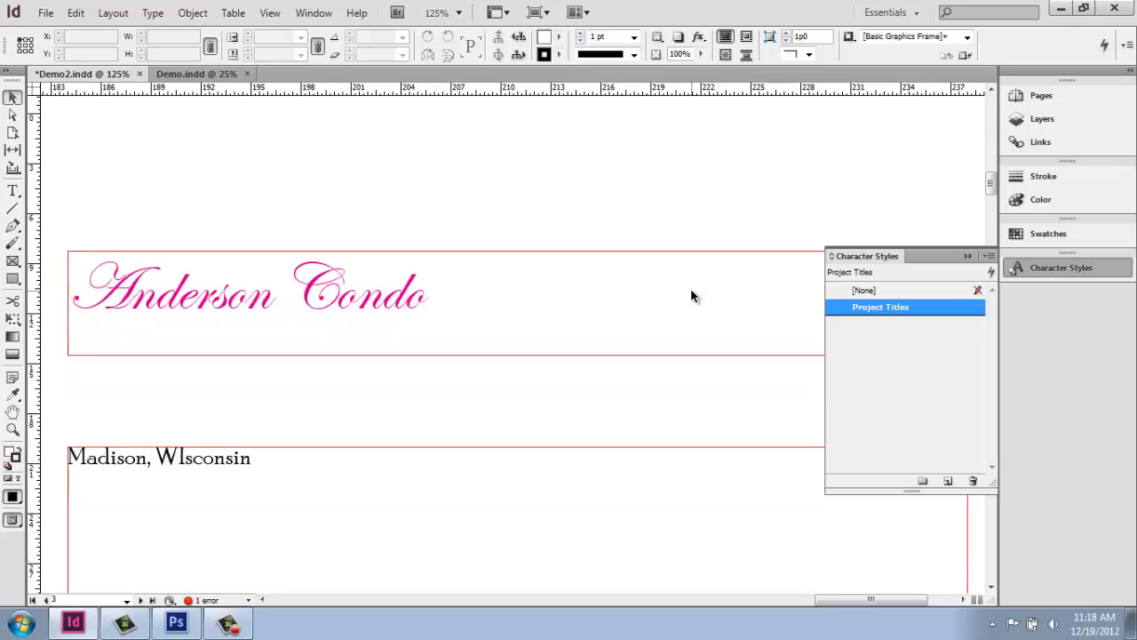
scroll(691, 296, down, 1)
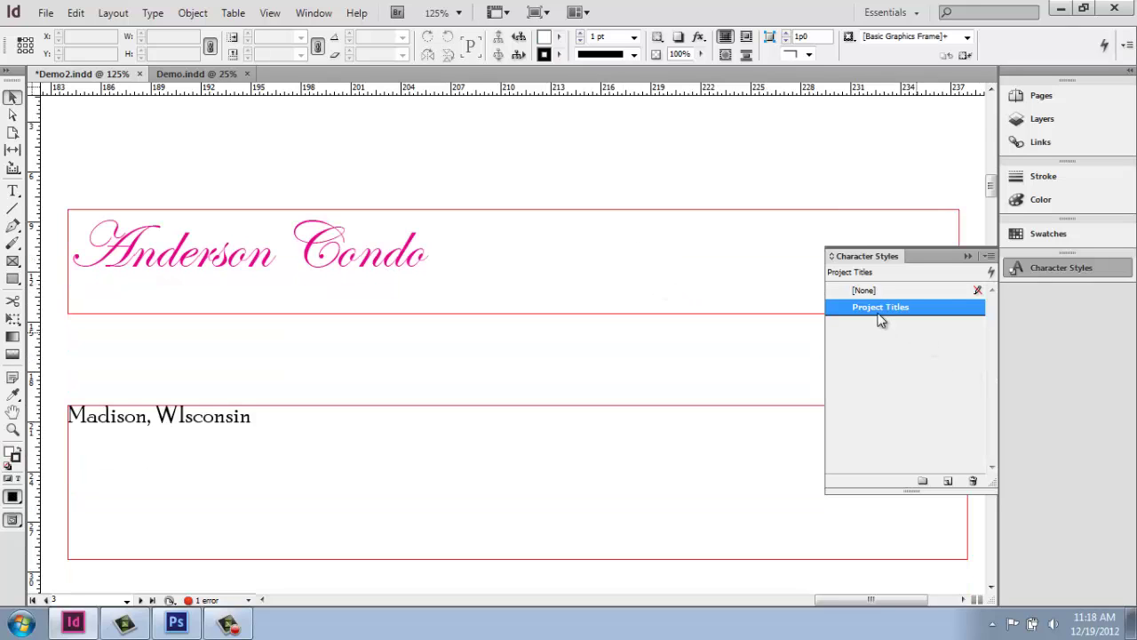
scroll(607, 322, up, 2)
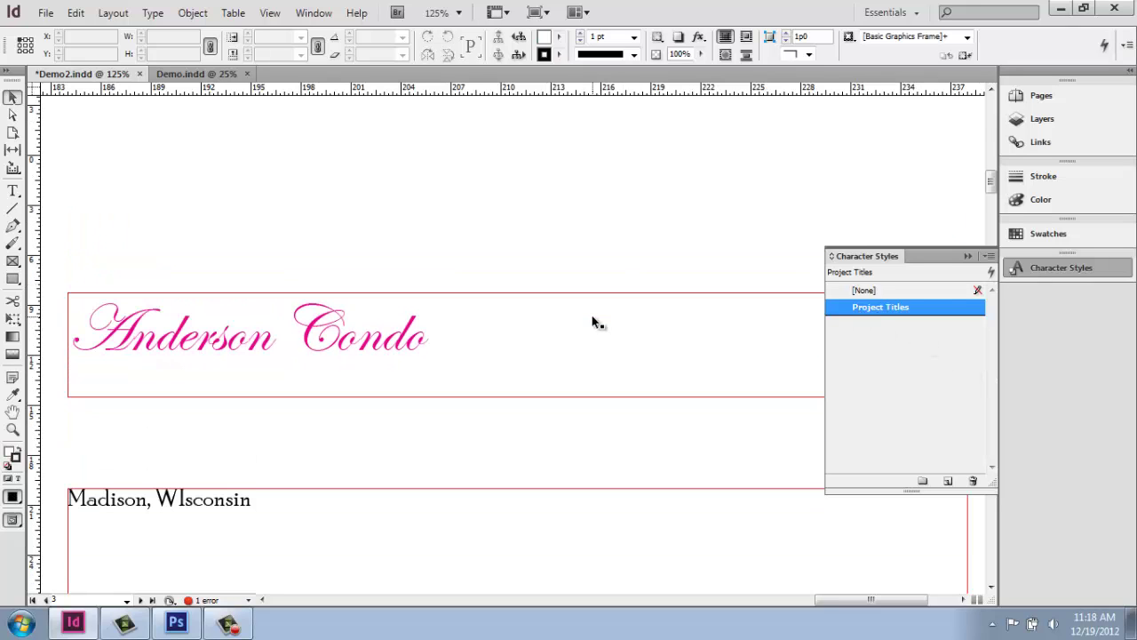
Create a new character style named 'Project Titles 2' based on Project Titles
click(948, 483)
double_click(938, 326)
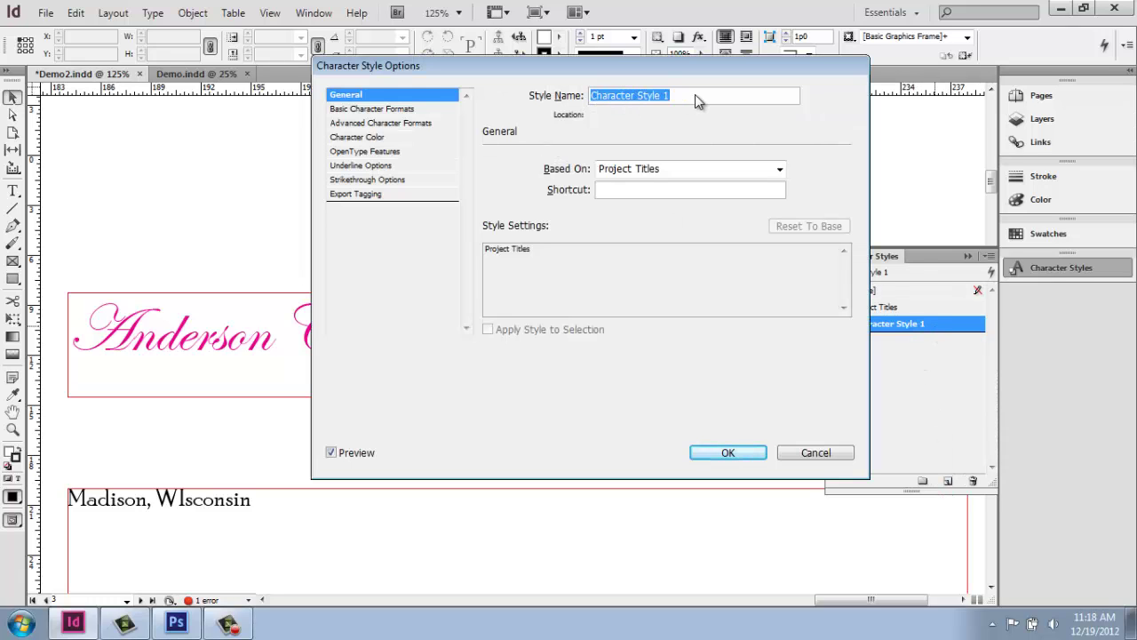
text(Proje)
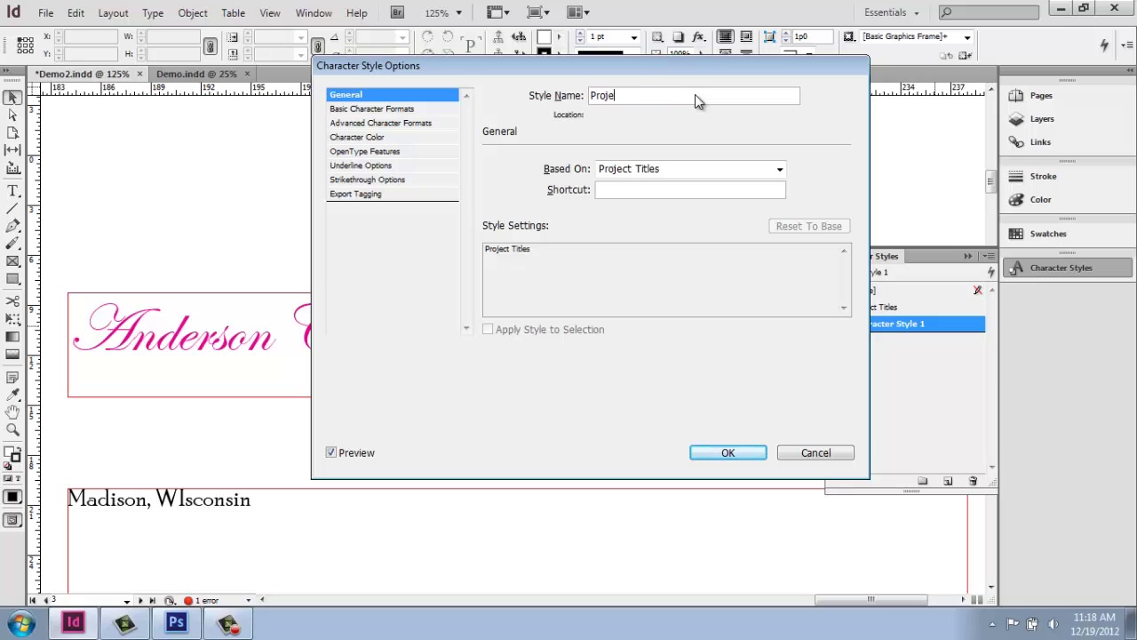
text(ct Titles 2)
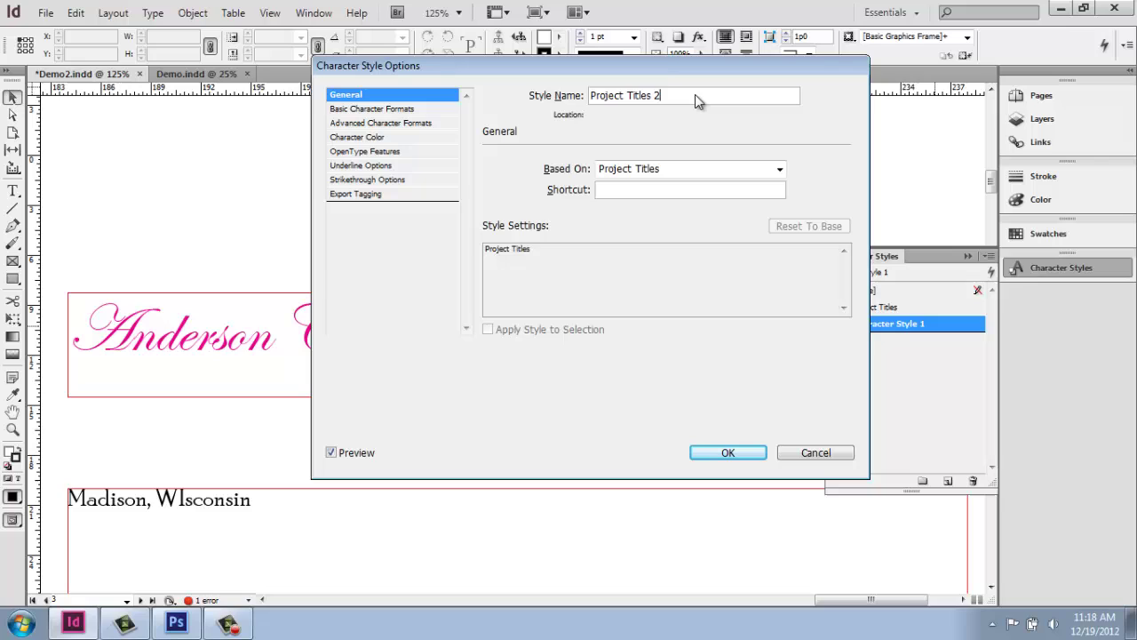
click(671, 170)
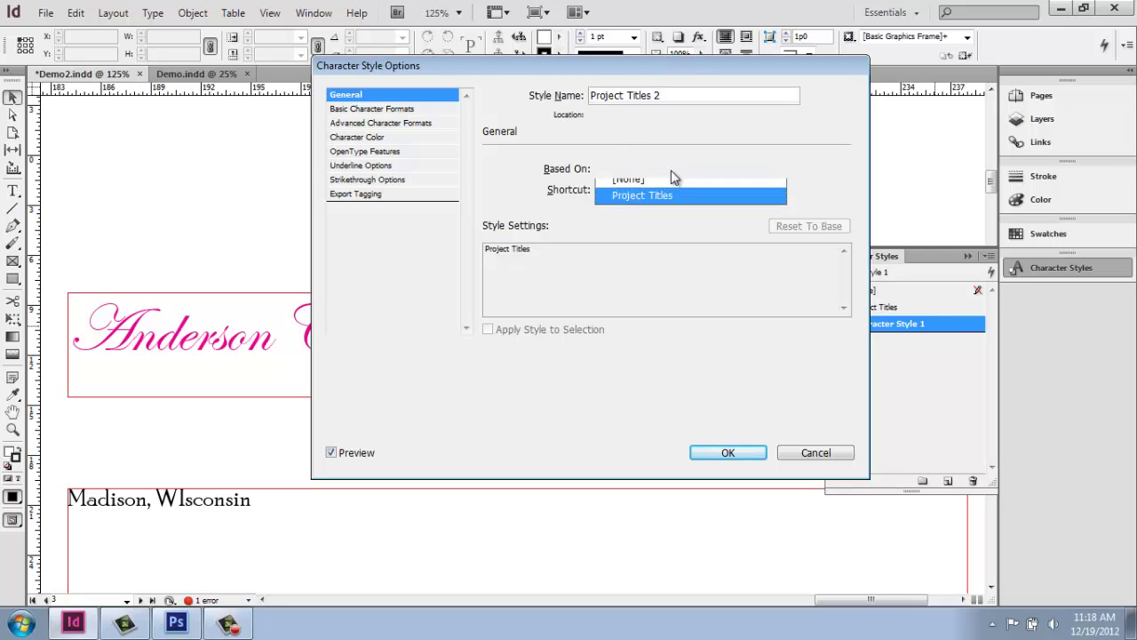
click(667, 206)
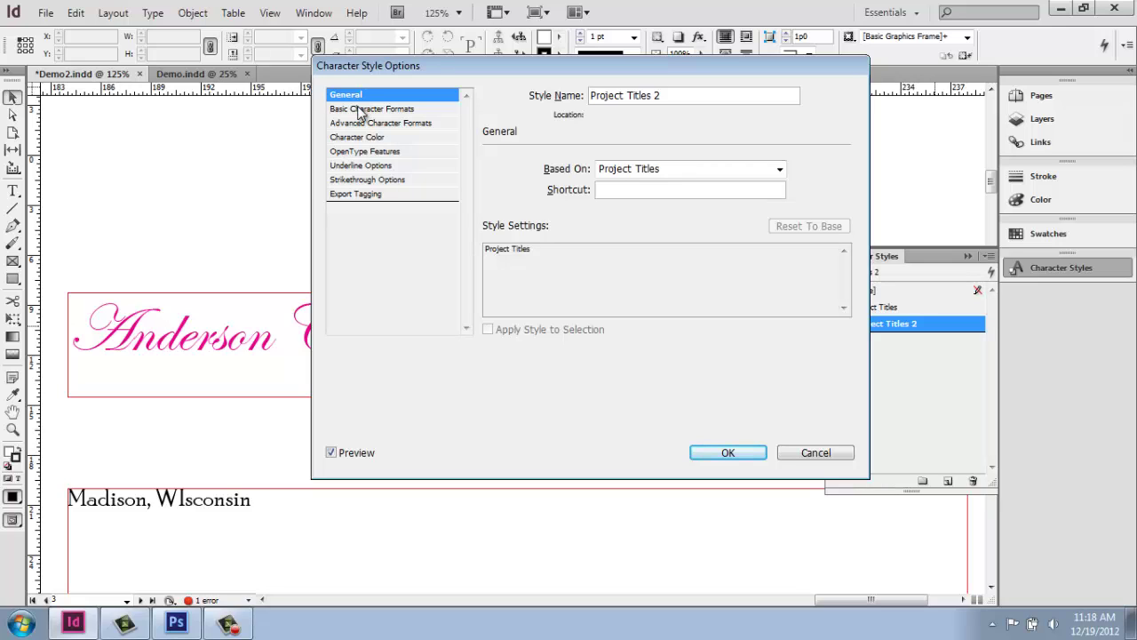
click(659, 170)
click(661, 172)
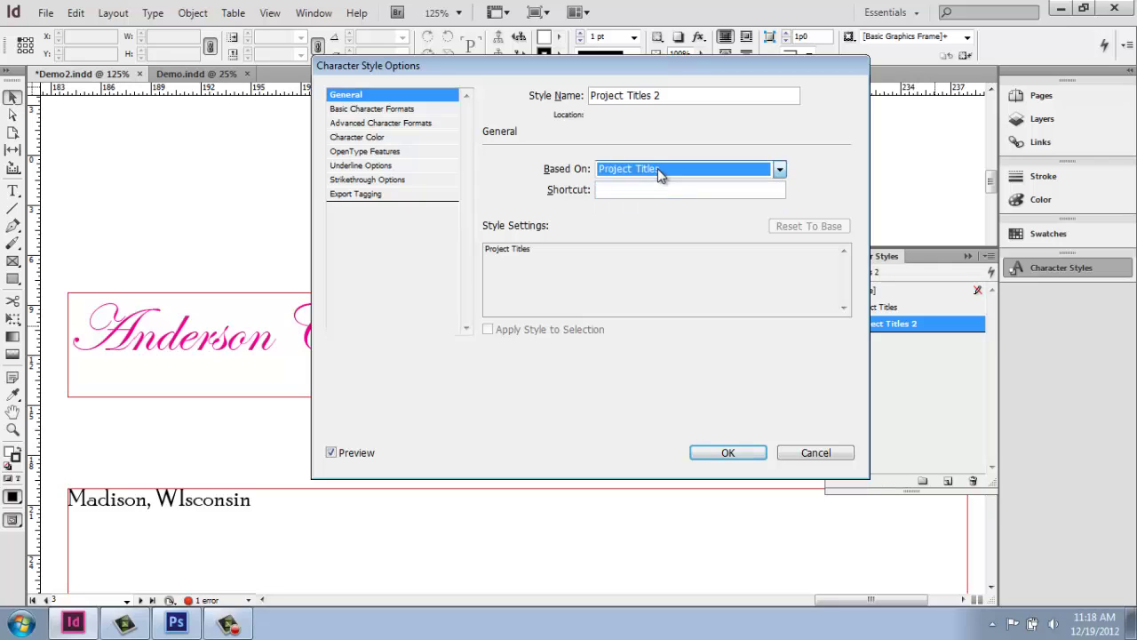
Give Project Titles 2 a 60 pt size and cyan C=100 M=0 Y=0 K=0 colour
click(377, 109)
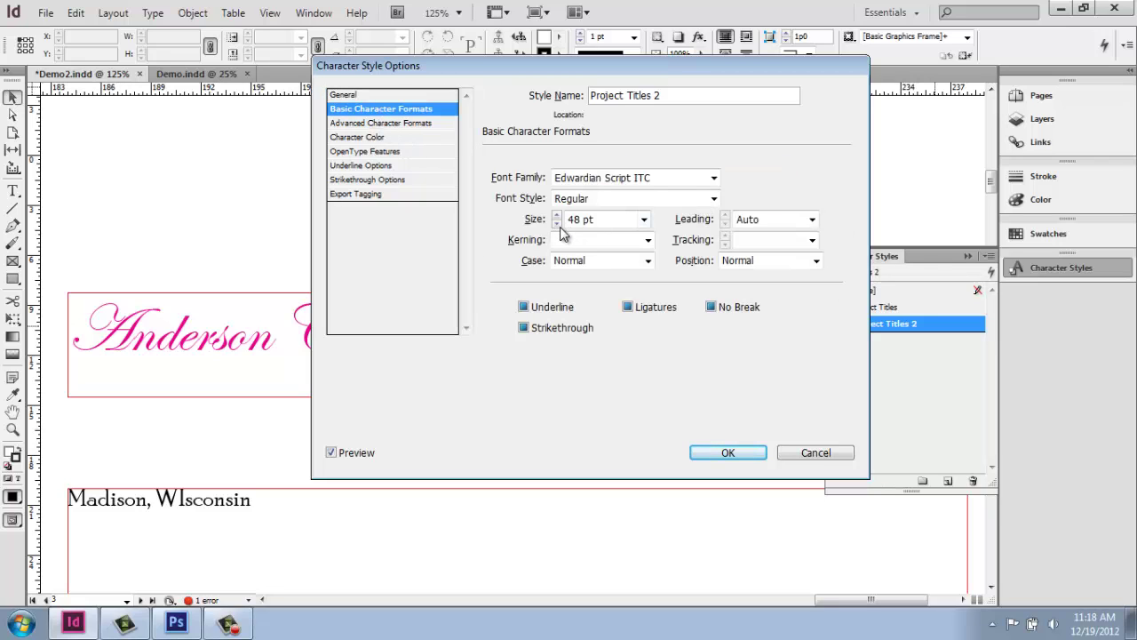
click(644, 219)
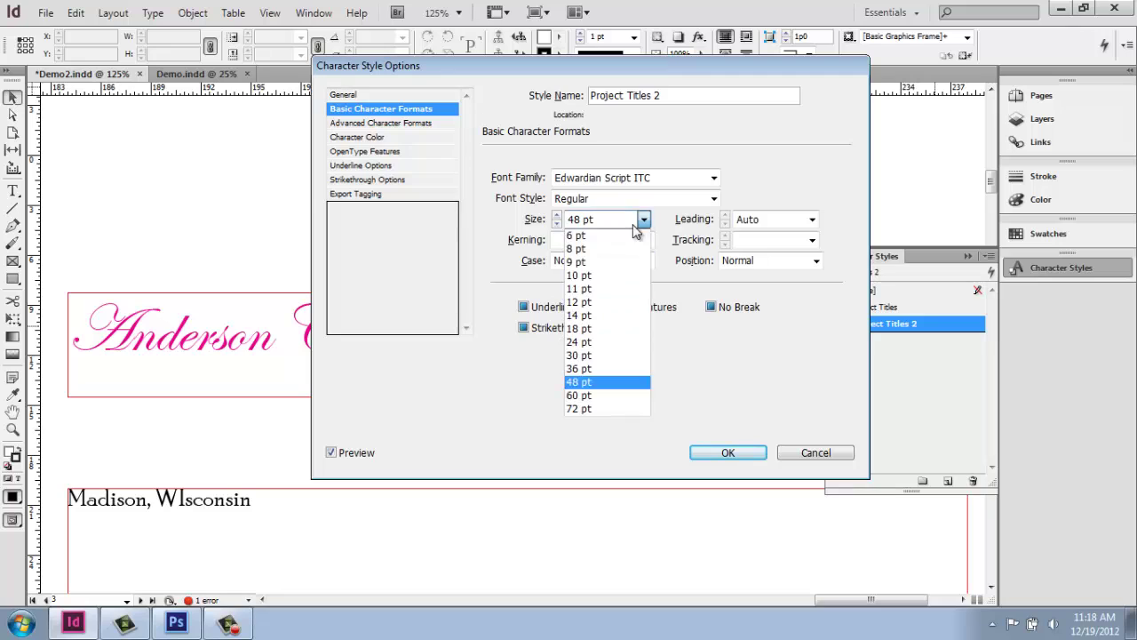
click(604, 398)
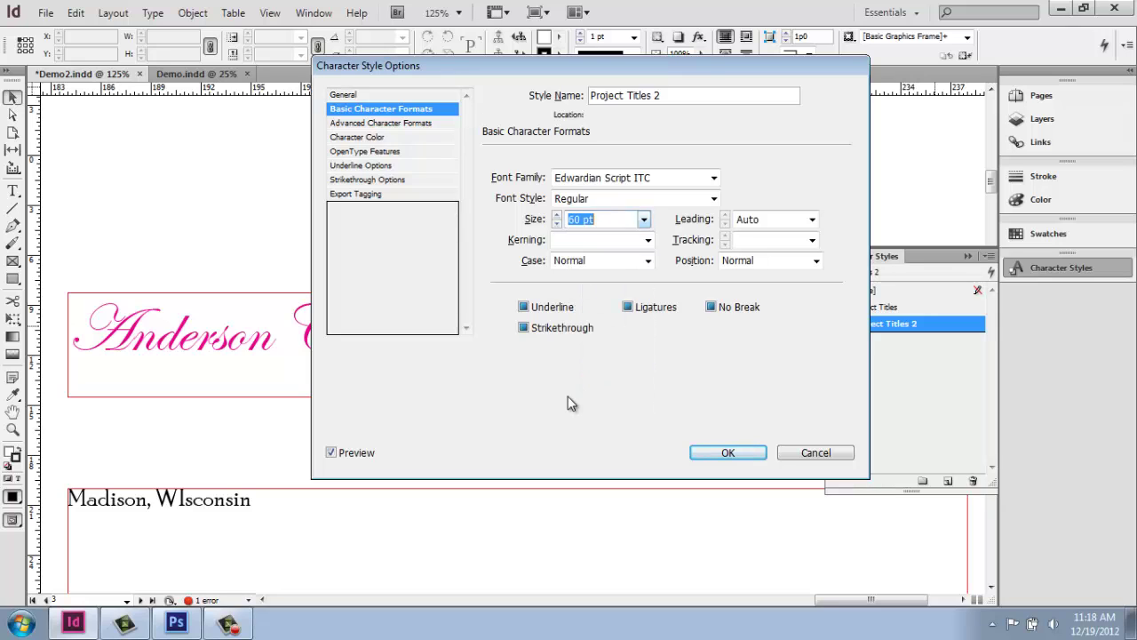
click(387, 138)
click(563, 233)
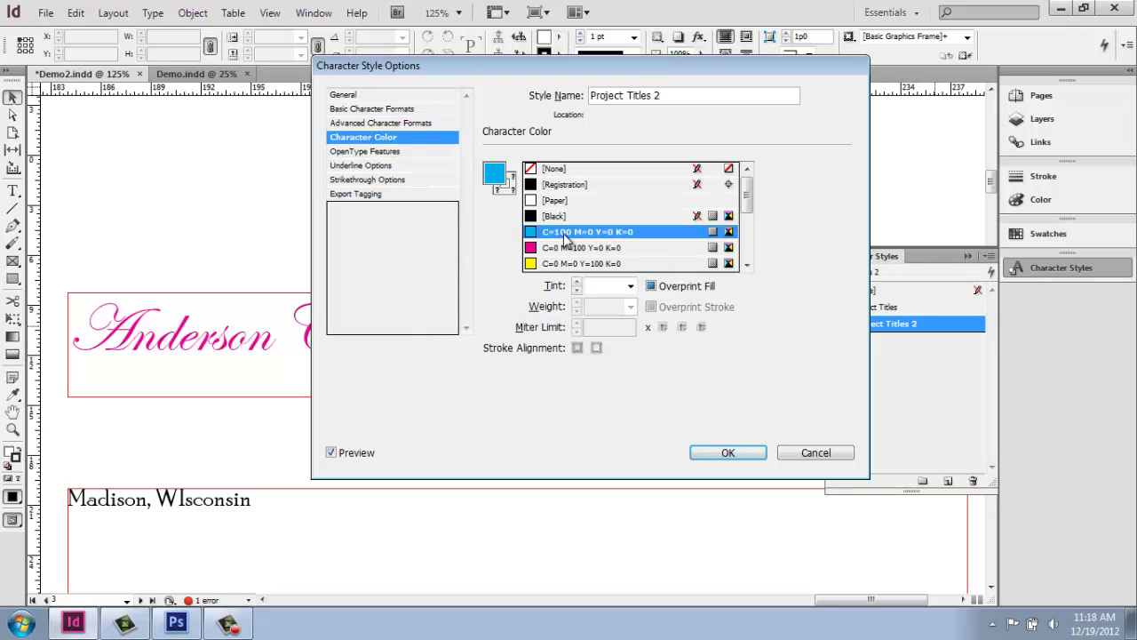
click(698, 453)
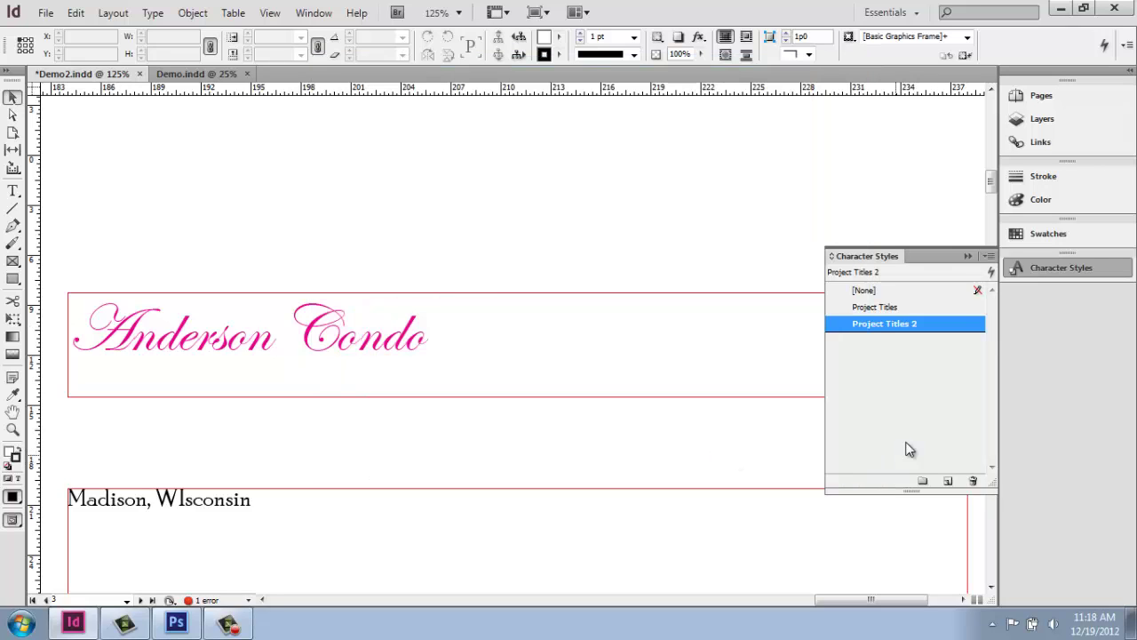
Apply Project Titles 2 to the Anderson Condo title frame and zoom out to 25%
click(712, 300)
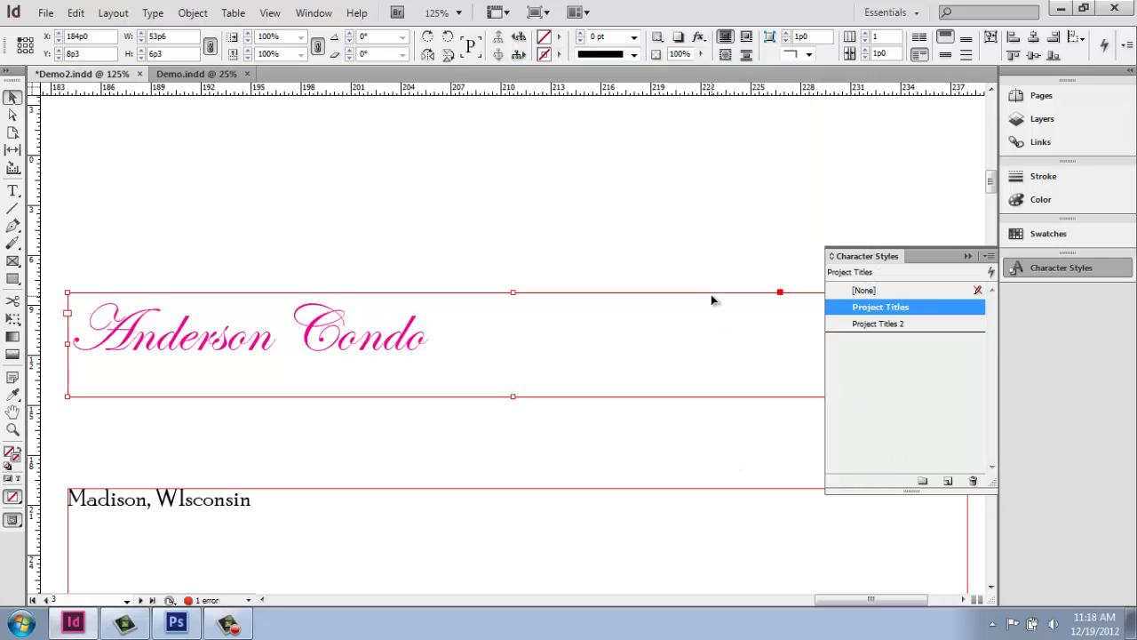
click(881, 325)
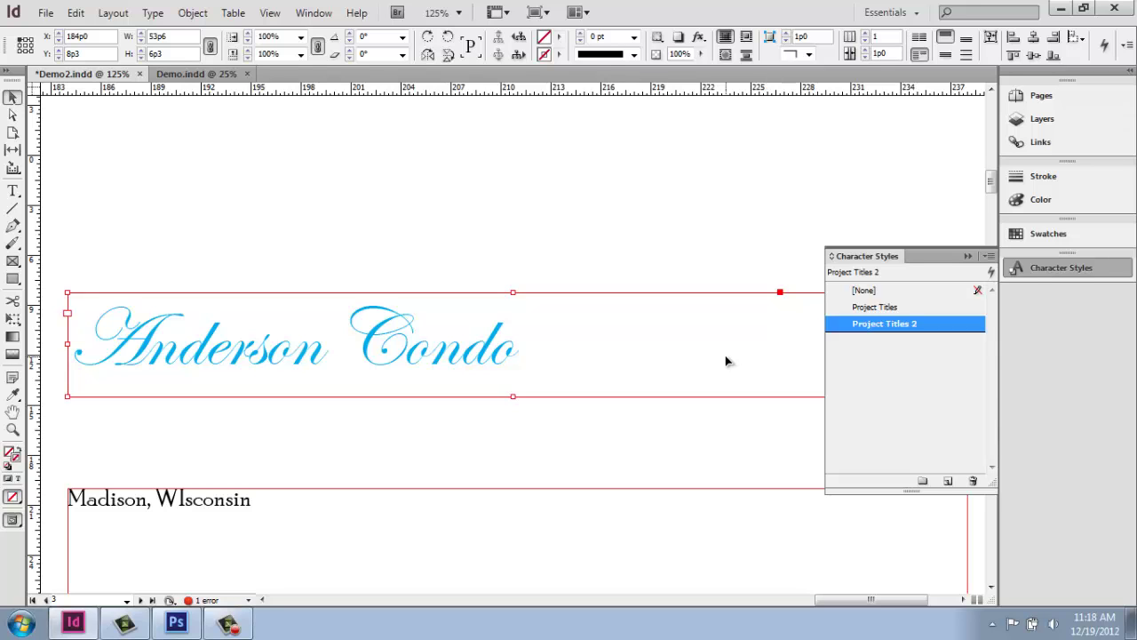
scroll(726, 361, down, 4)
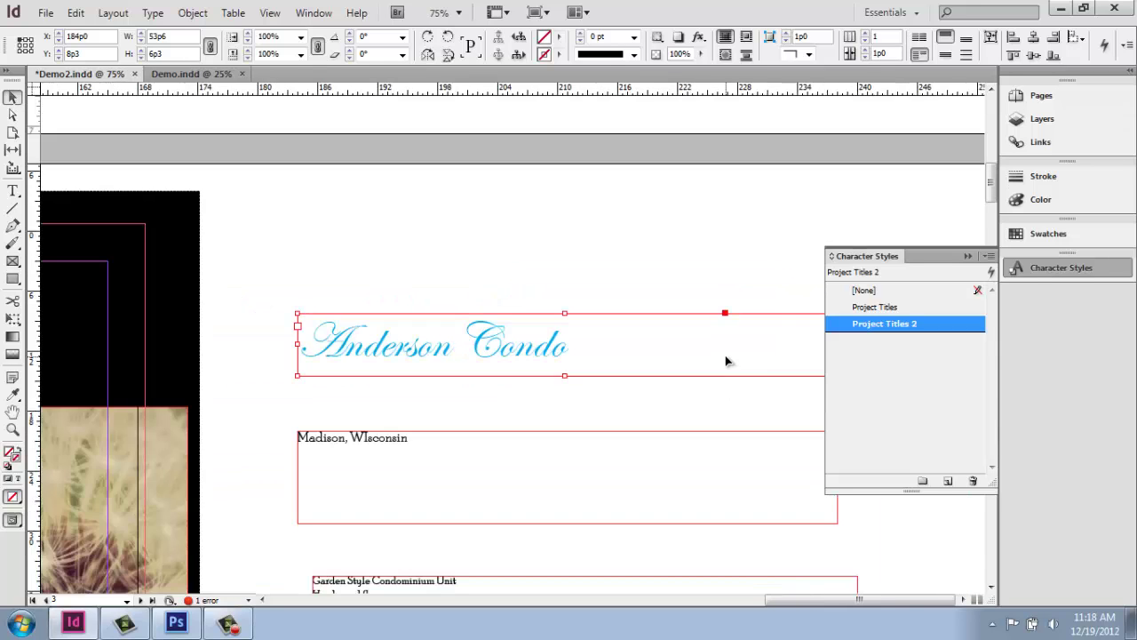